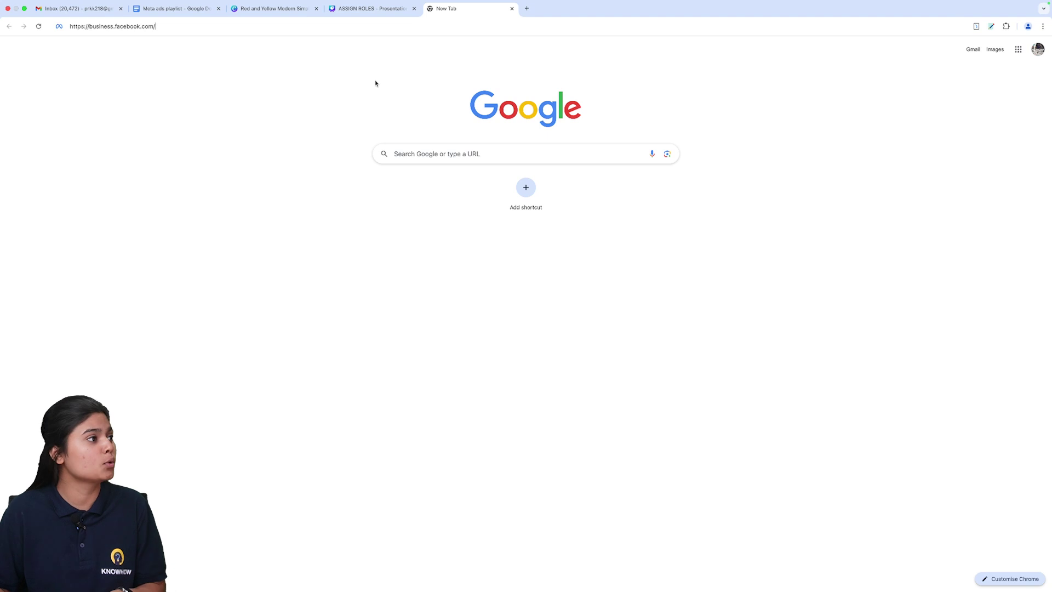
Step: Load business.facebook.com in Chrome to reach the Meta business tools login page
key("Return")
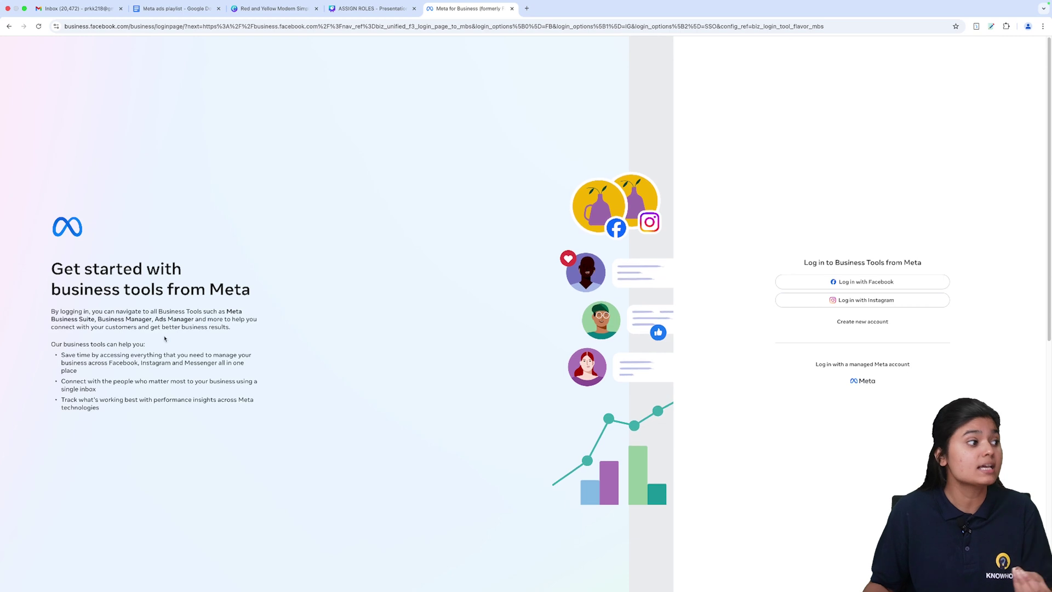
left_click_drag(60, 344, 144, 344)
left_click(125, 371)
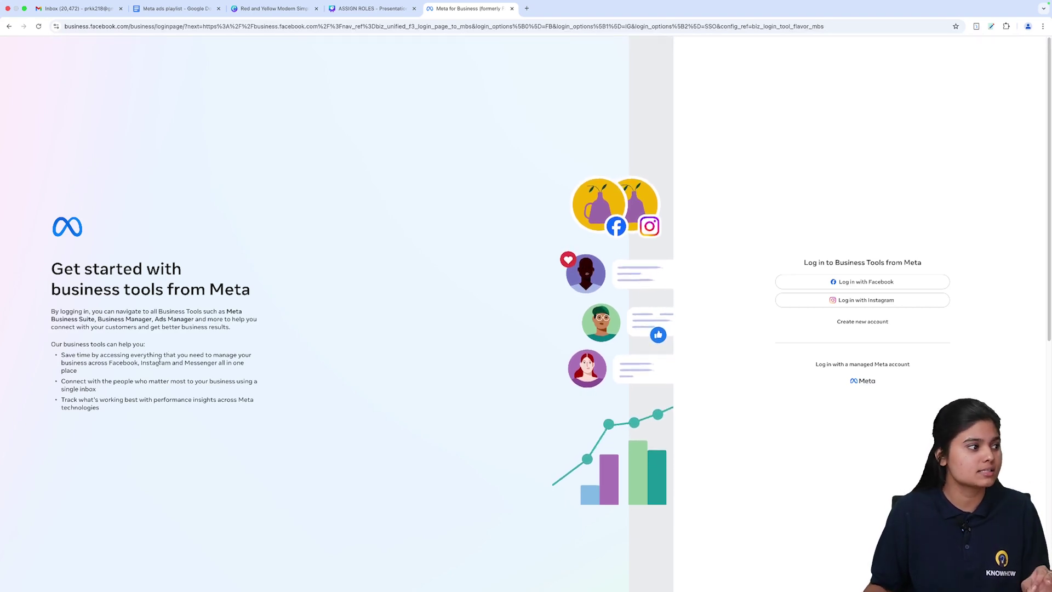
triple_click(127, 388)
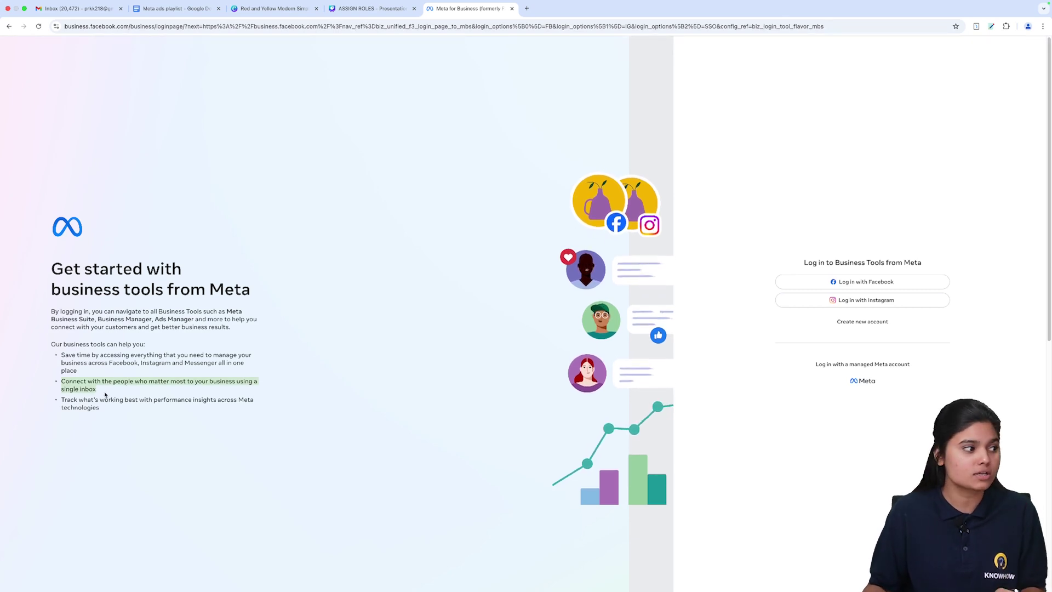
double_click(101, 400)
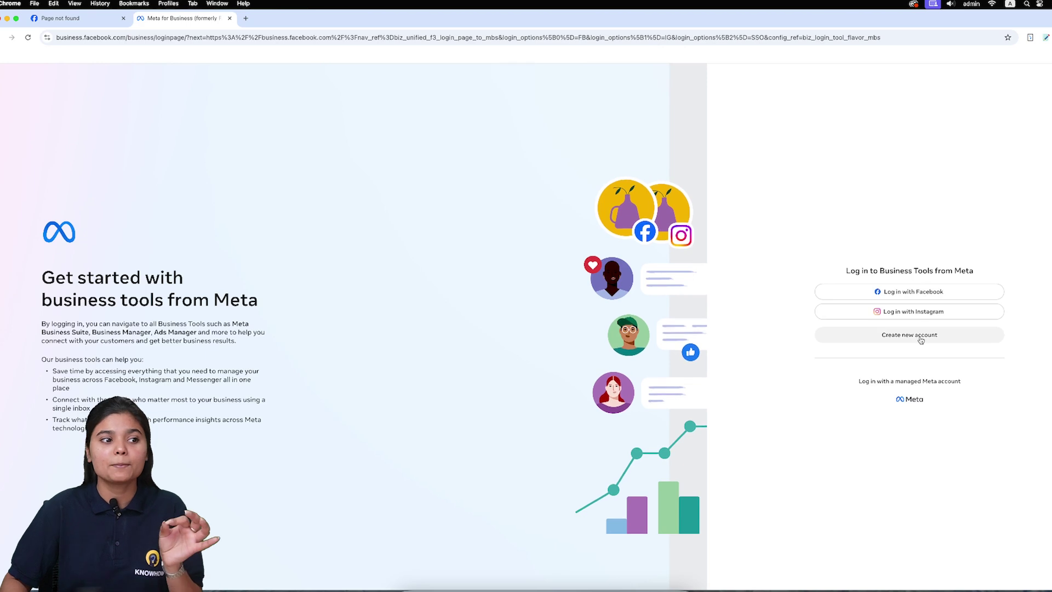
left_click(921, 340)
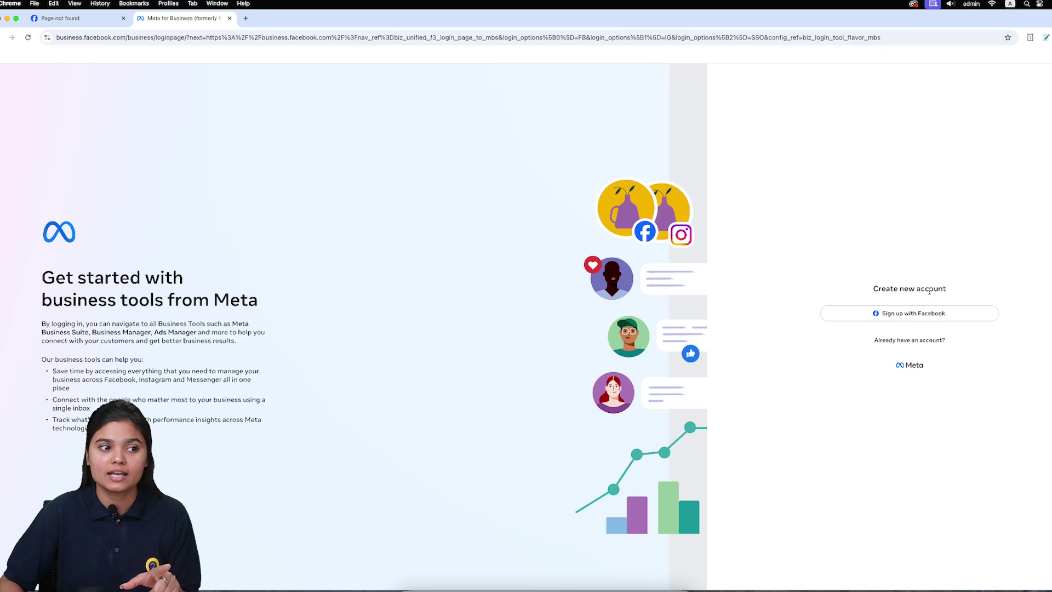
left_click(935, 314)
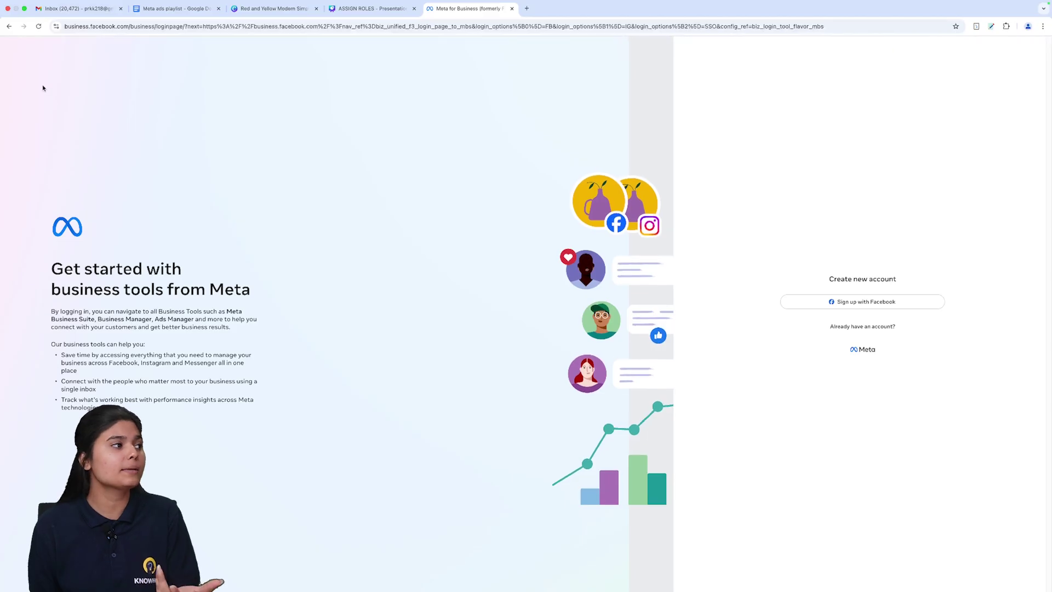
left_click(9, 27)
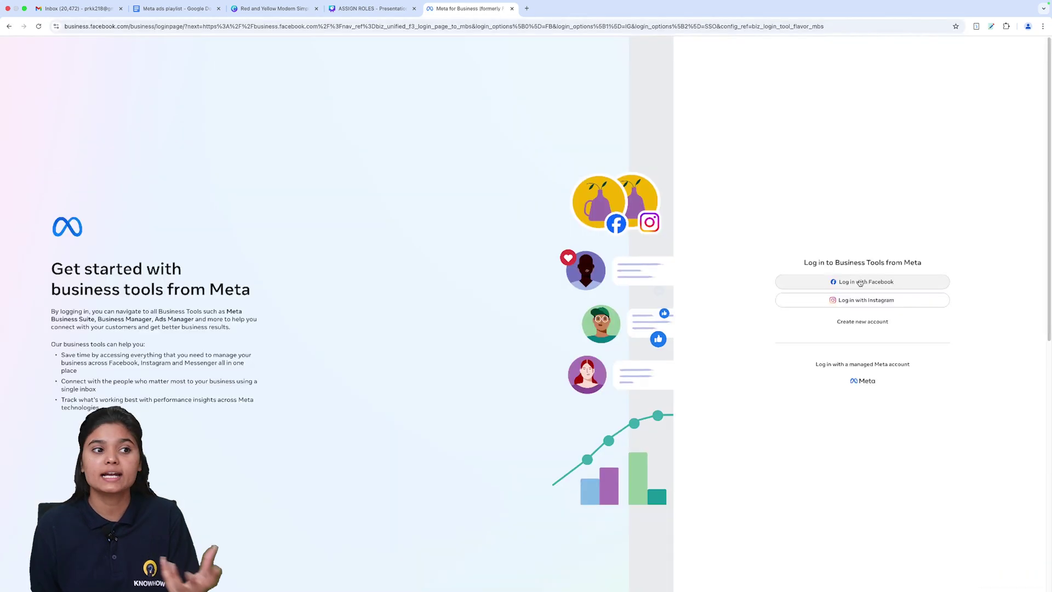
Step: Log in to Meta business tools with Facebook, entering the account password
left_click(862, 282)
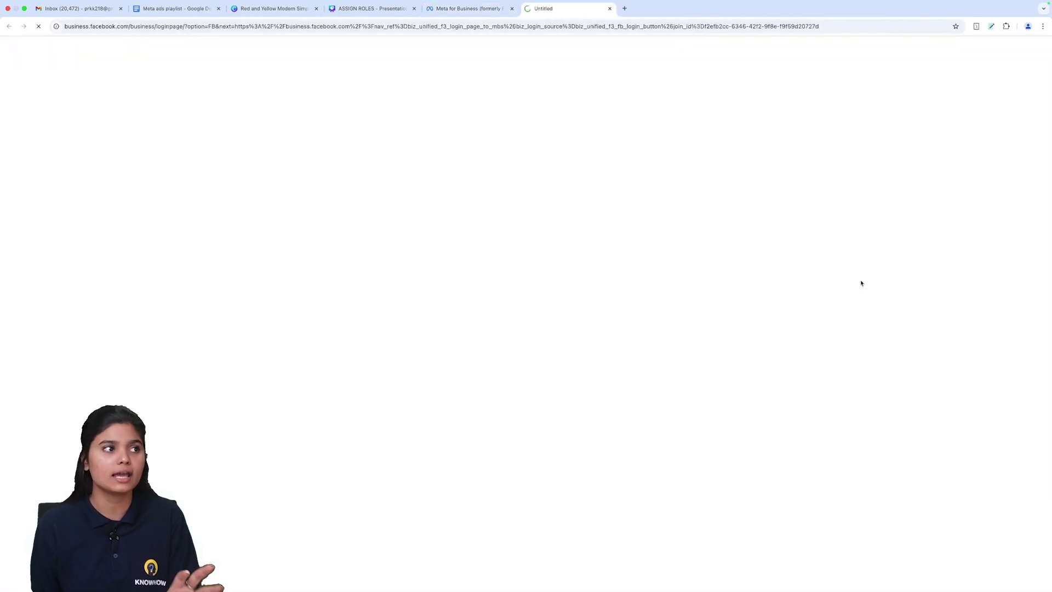
type("•••••••••")
key("Return")
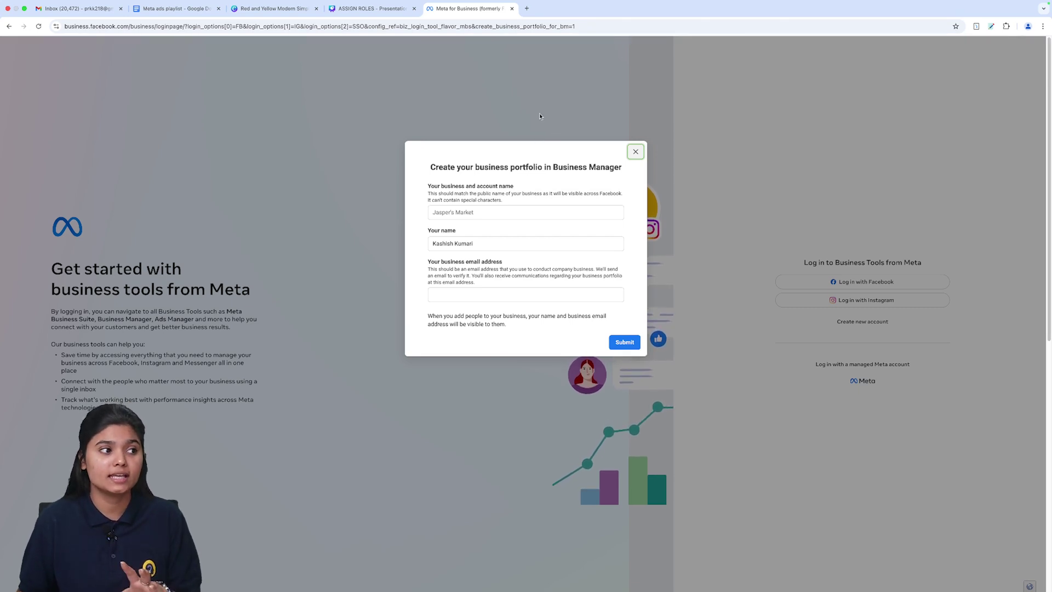
Step: Go through the business name and business email fields of the Create your business portfolio form
scroll(516, 244, "down", 3)
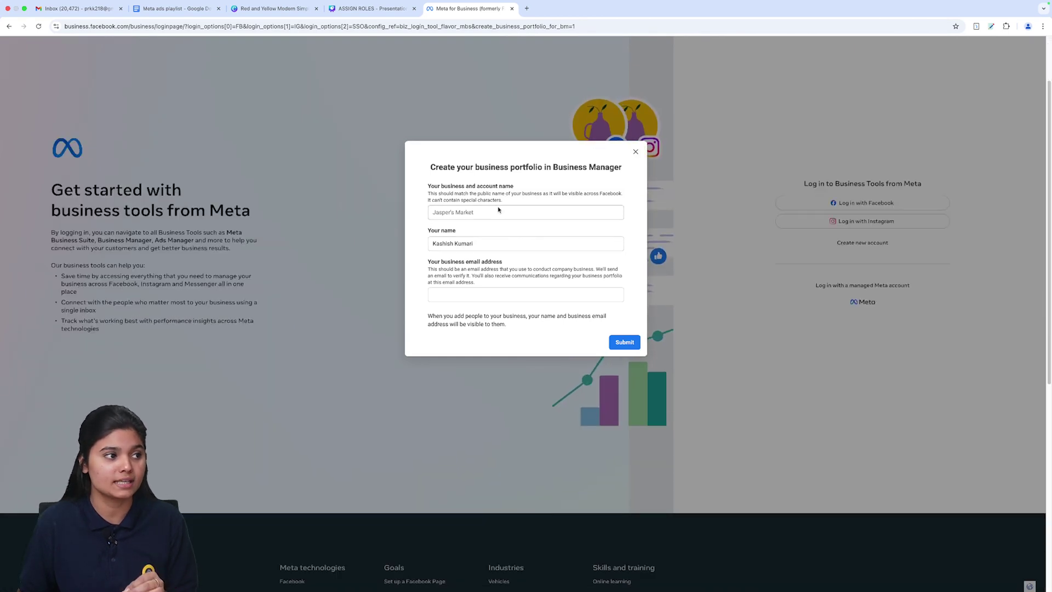
left_click(504, 214)
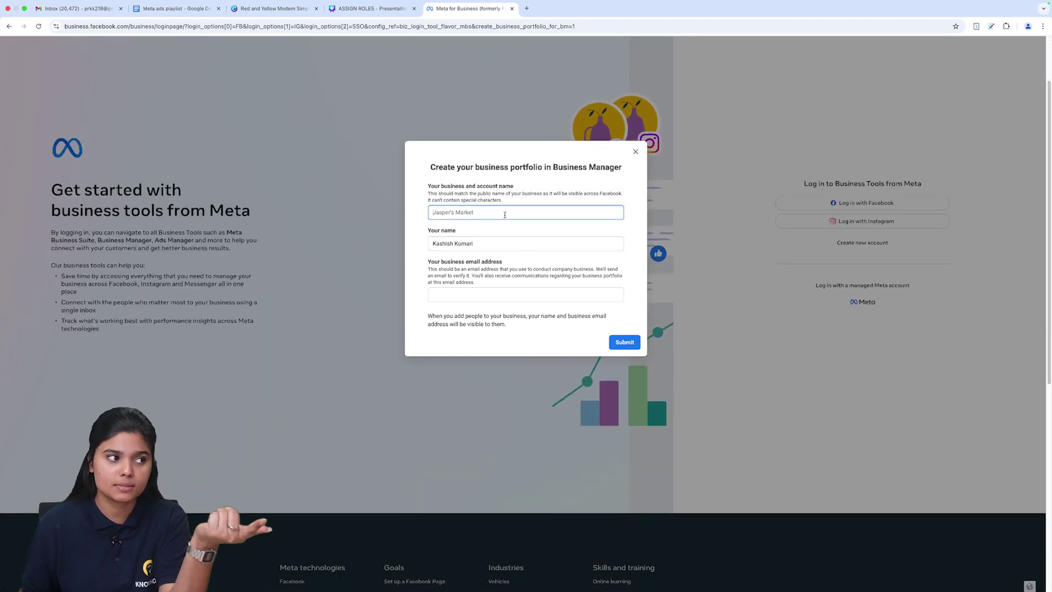
left_click(509, 256)
left_click(511, 300)
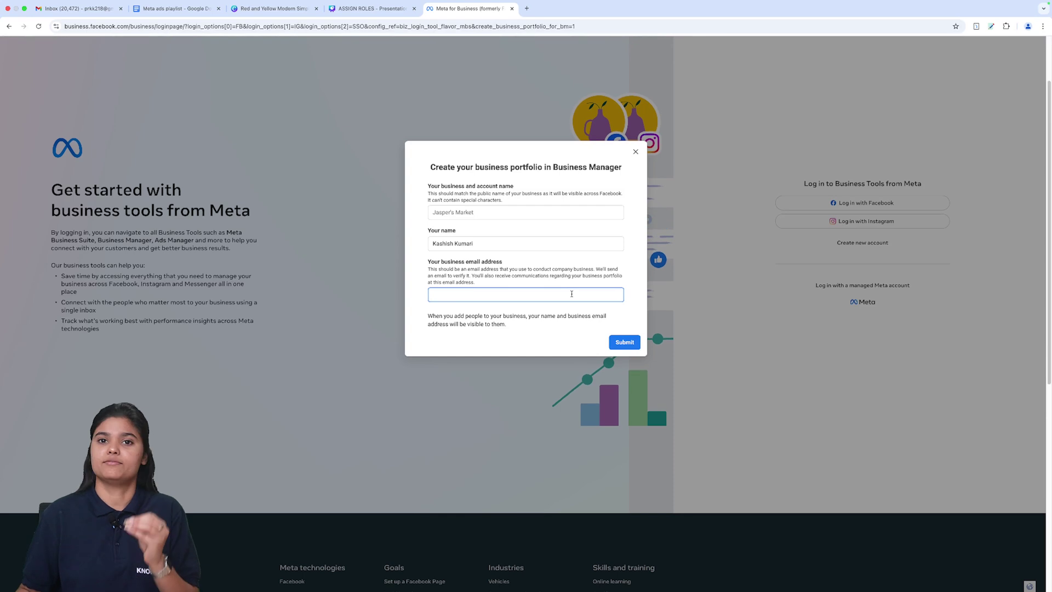
Step: Dismiss the portfolio form, log in with Facebook again, and close the leftover Facebook tab to reach the Make Habits Home dashboard
left_click(636, 152)
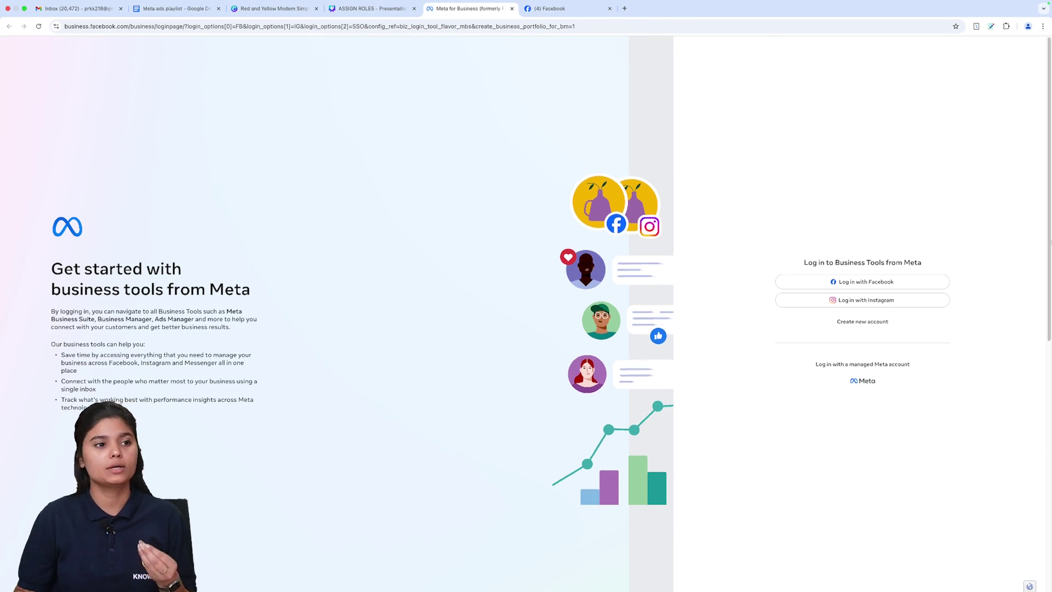
left_click(858, 280)
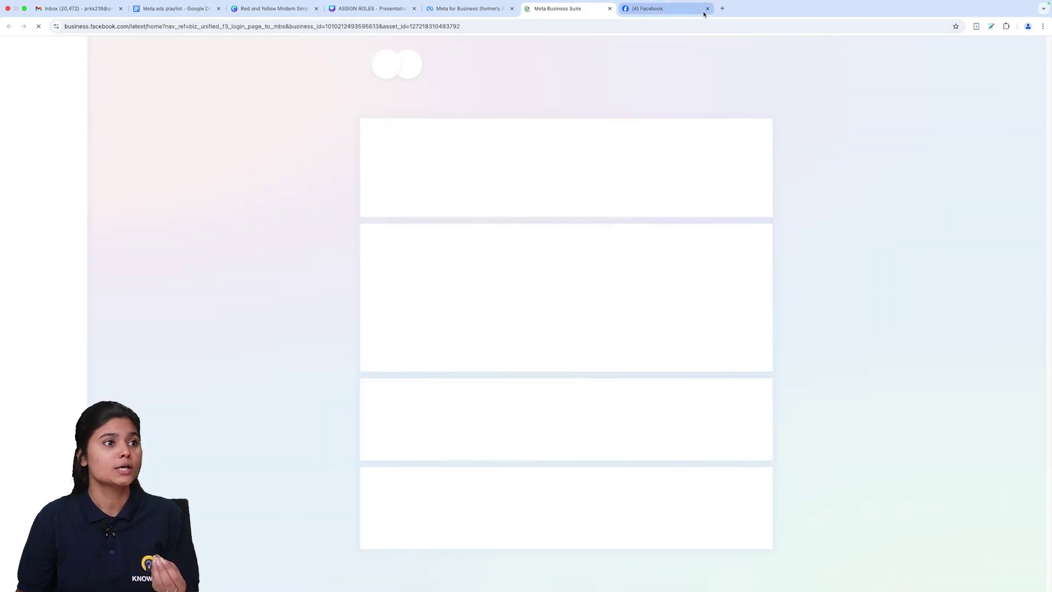
left_click(707, 8)
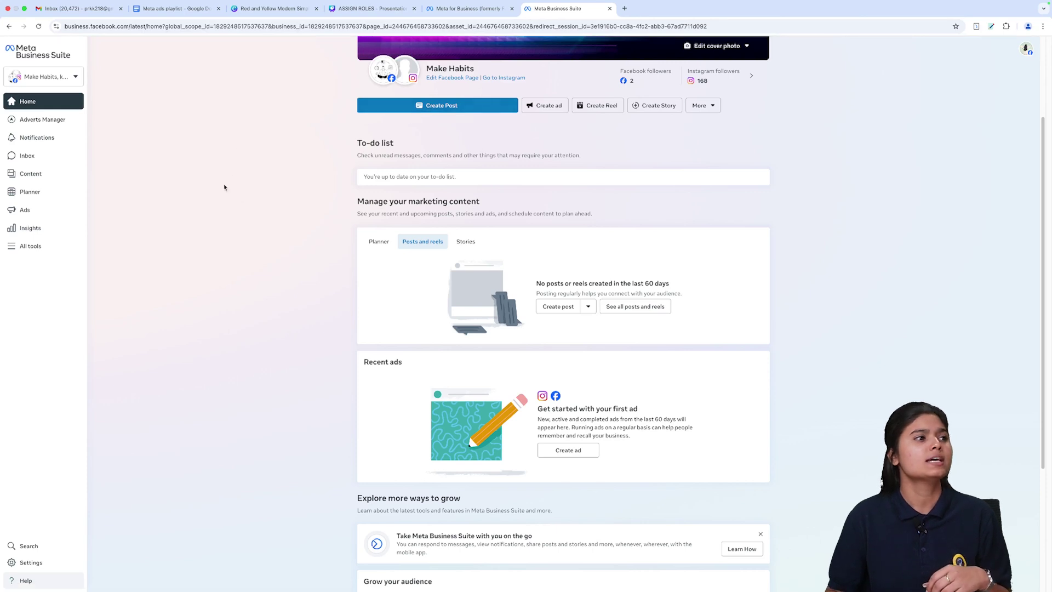
scroll(331, 188, "up", 3)
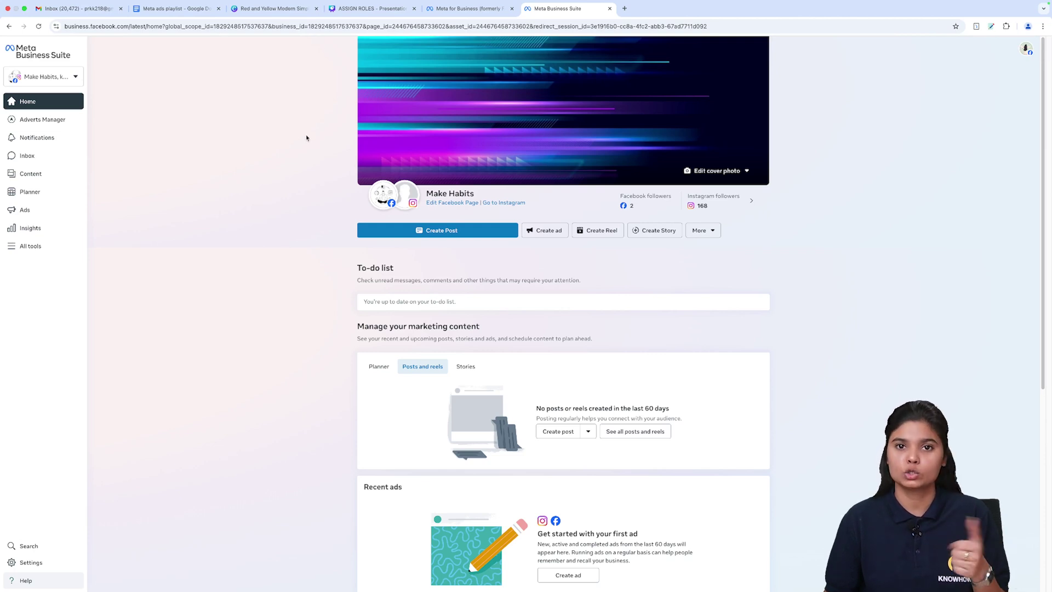
mouse_move(382, 201)
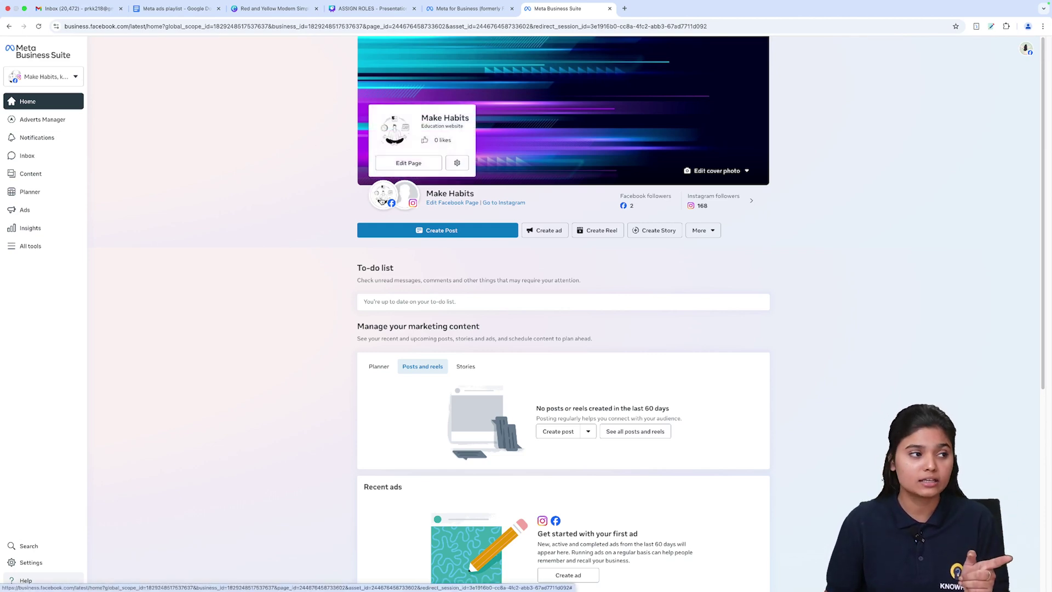
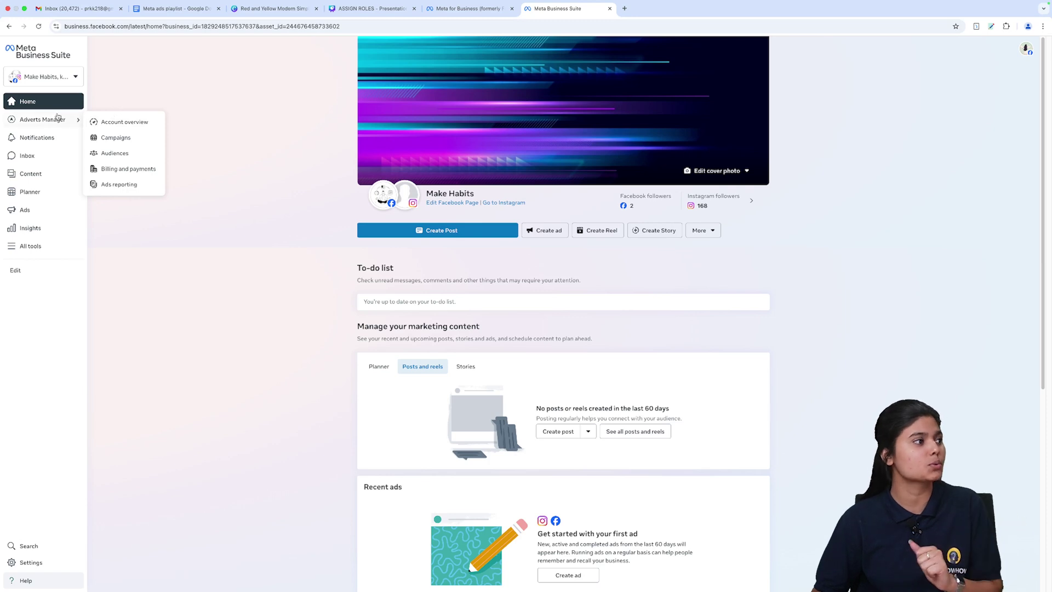
Step: Check notifications and the inbox's Messenger, Facebook and Instagram comment tabs, ending on published posts
left_click(46, 138)
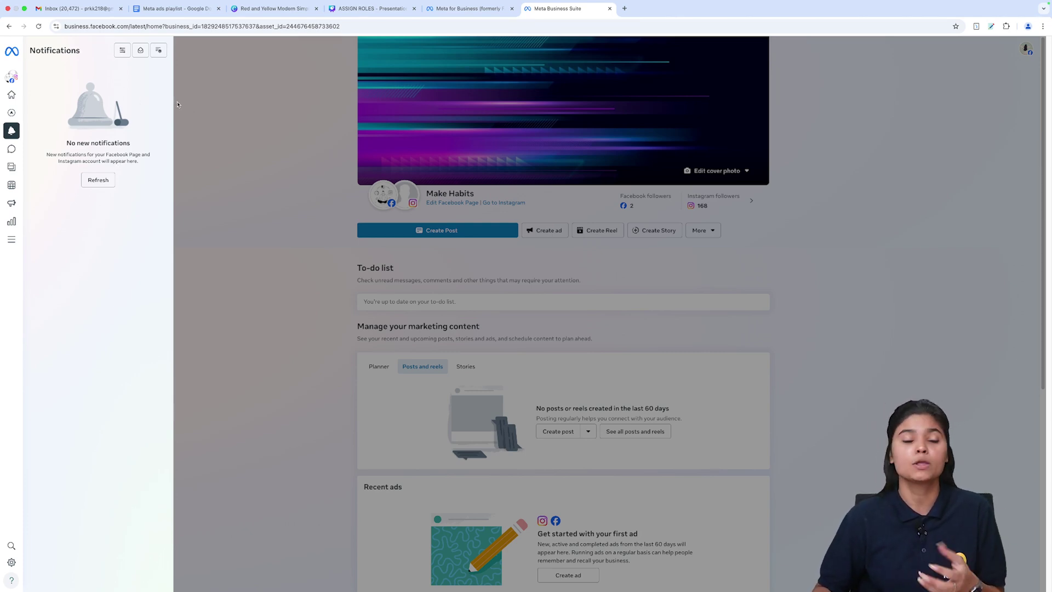
mouse_move(15, 140)
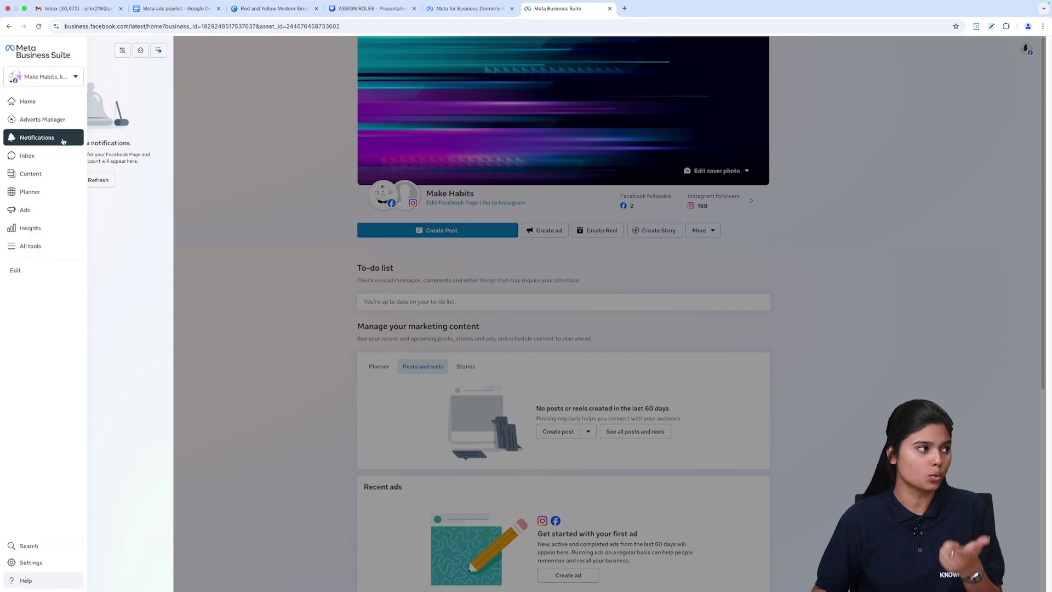
left_click(59, 157)
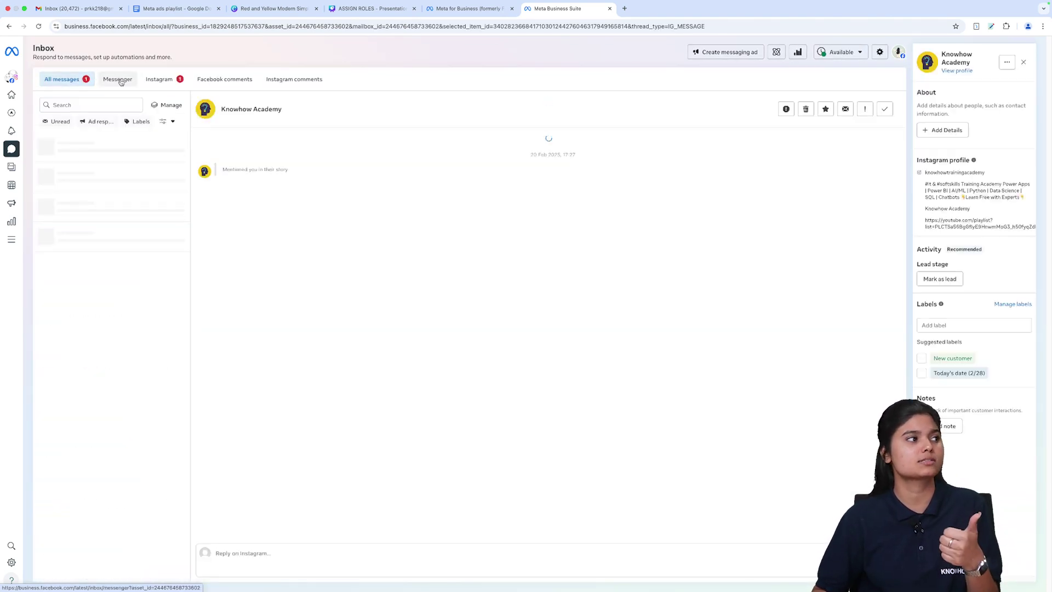
left_click(118, 79)
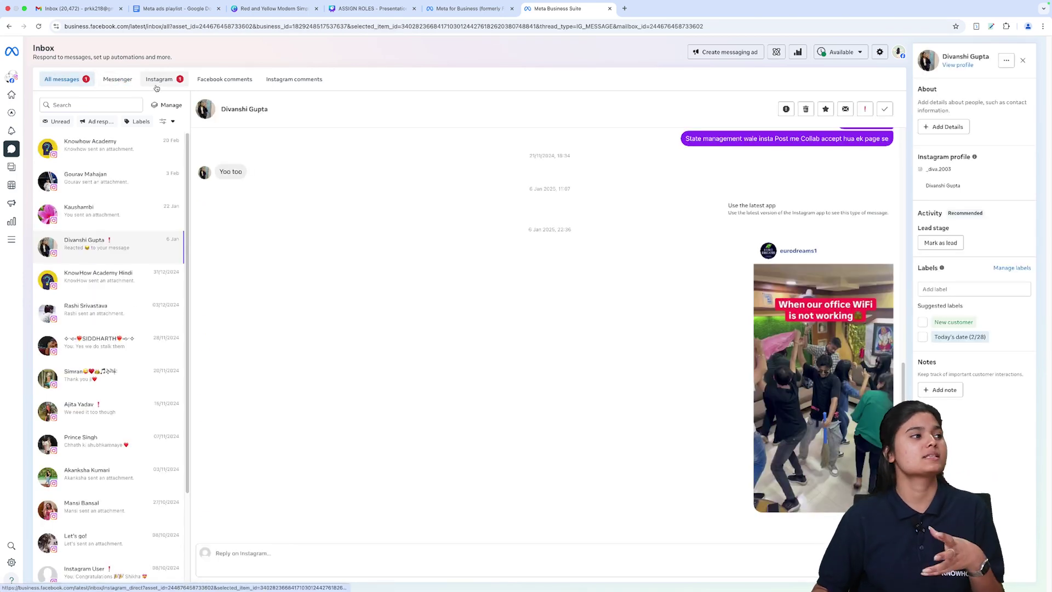
left_click(215, 82)
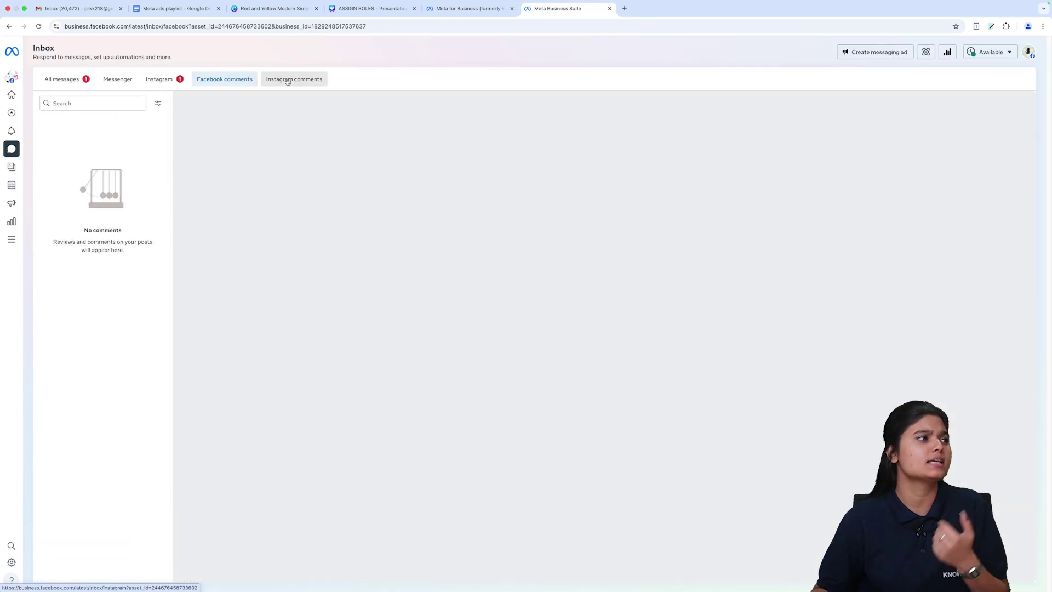
left_click(286, 85)
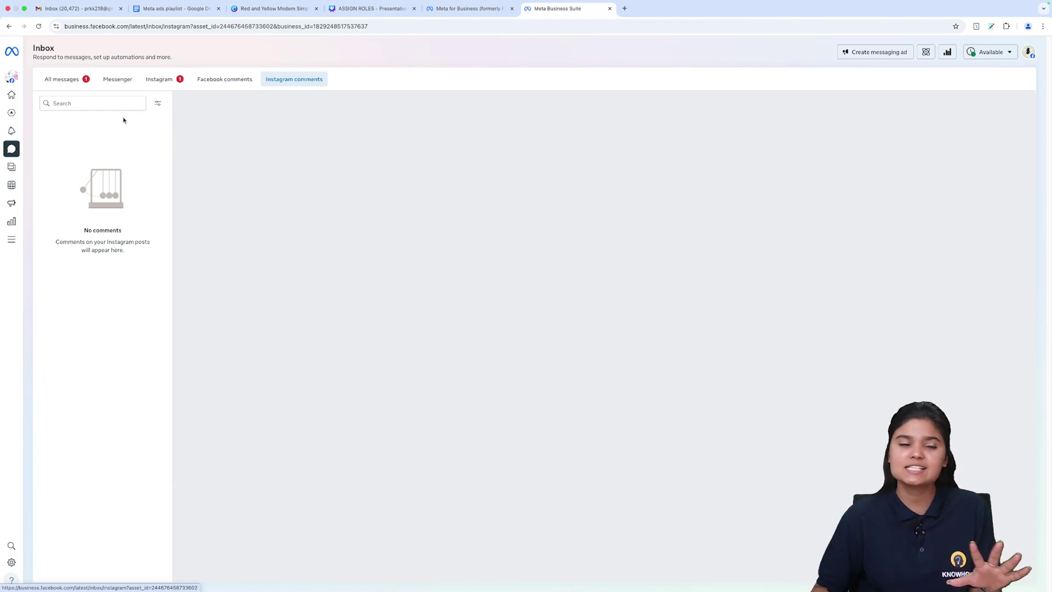
left_click(35, 174)
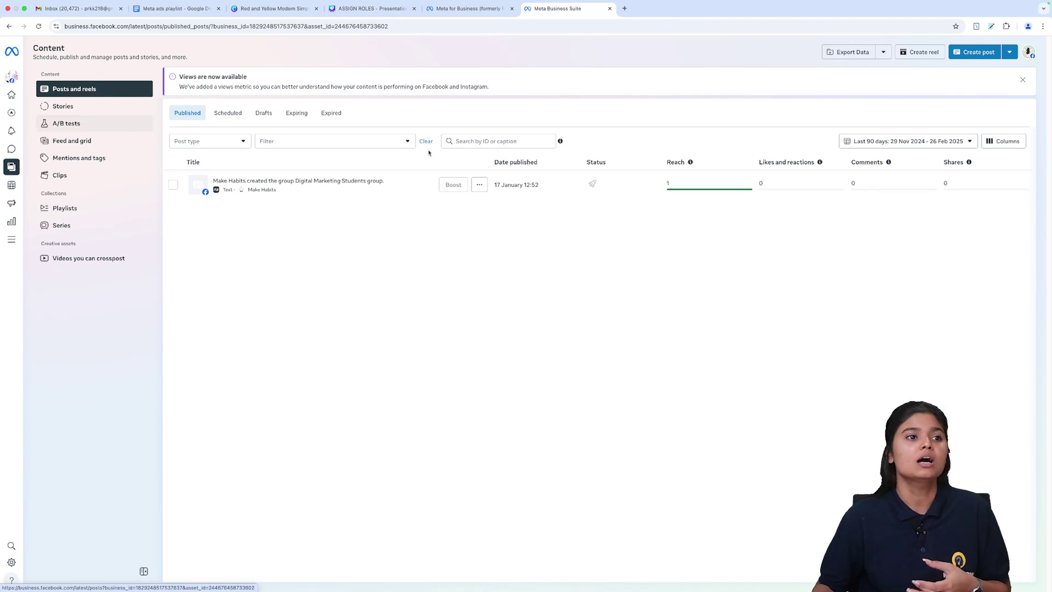
Step: Glance at the posts' date-range choices, then switch to the Feb–Mar 2025 weekly Planner calendar
left_click(950, 143)
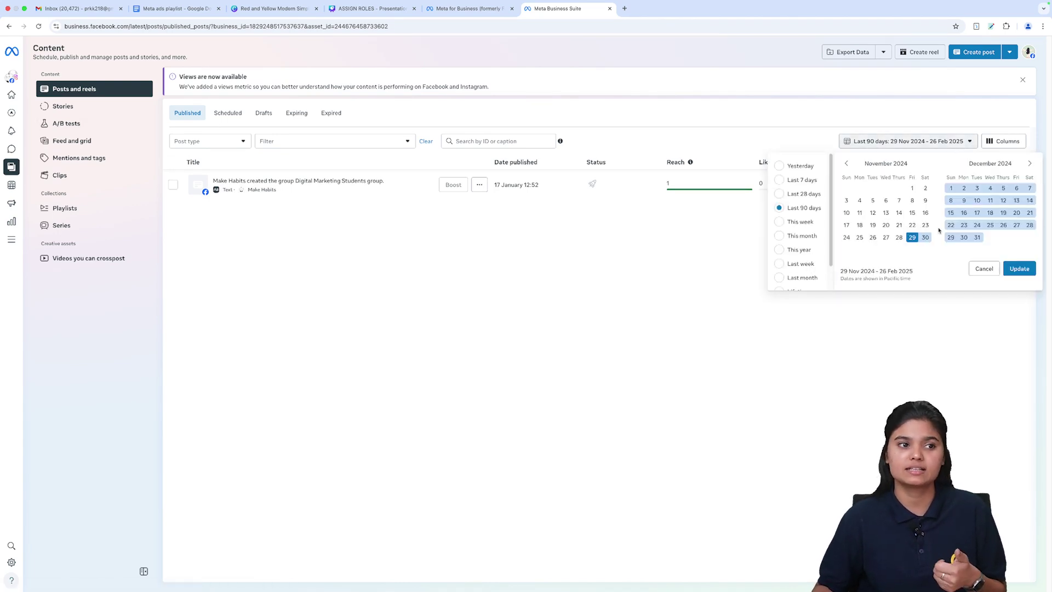
left_click(597, 241)
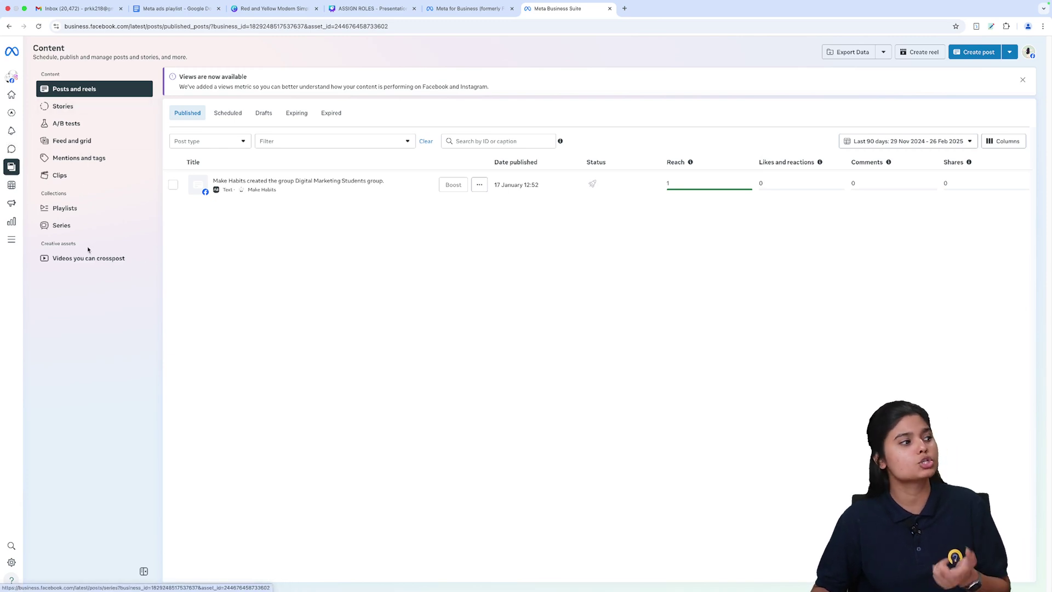
left_click(16, 192)
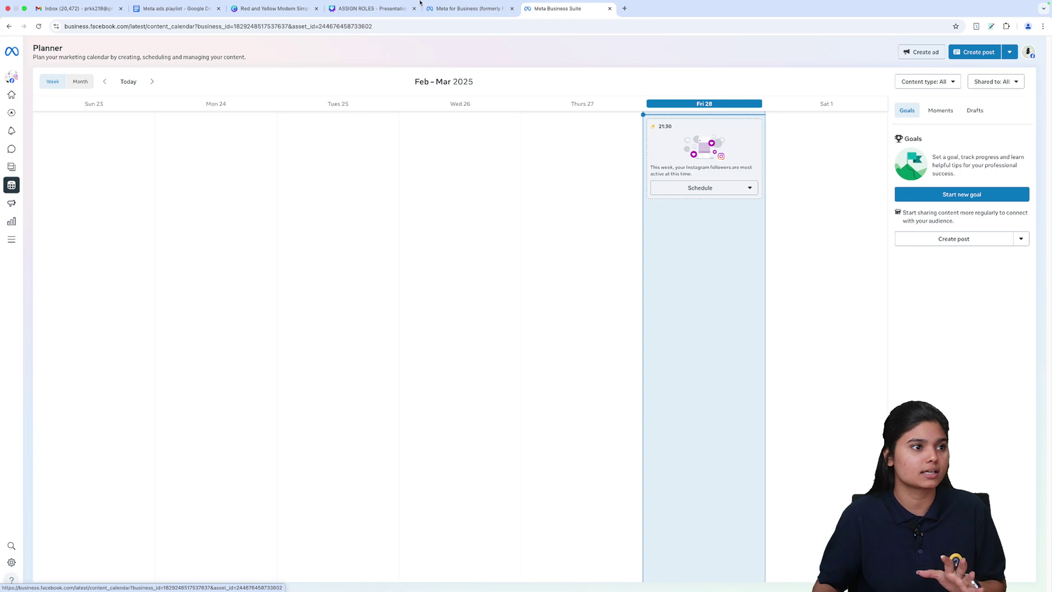
Step: Look at Friday 28's scheduling options, then go to Insights' 15–21 Feb last-week review
left_click(738, 191)
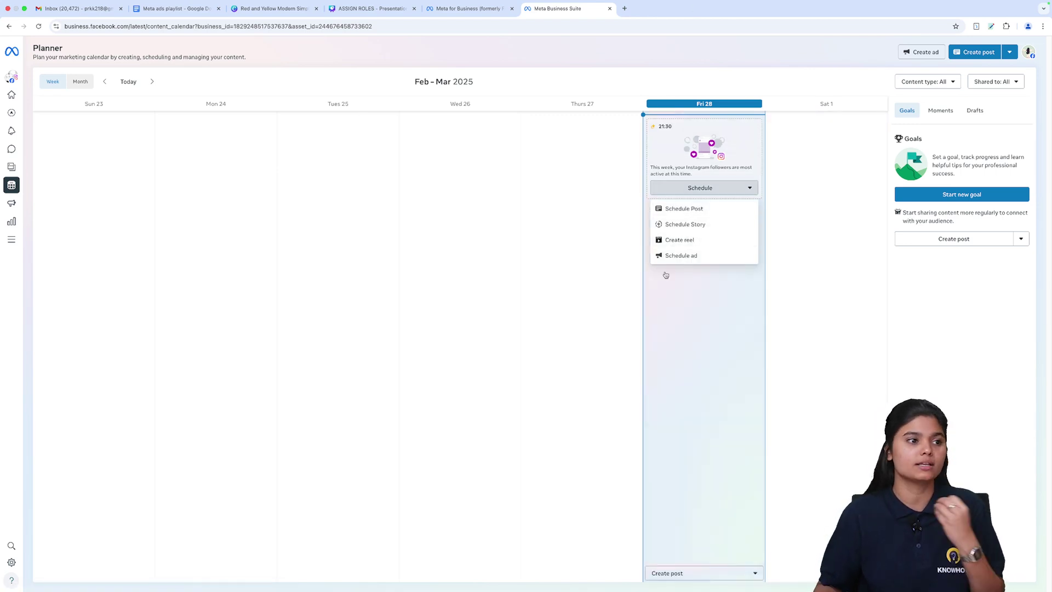
left_click(642, 204)
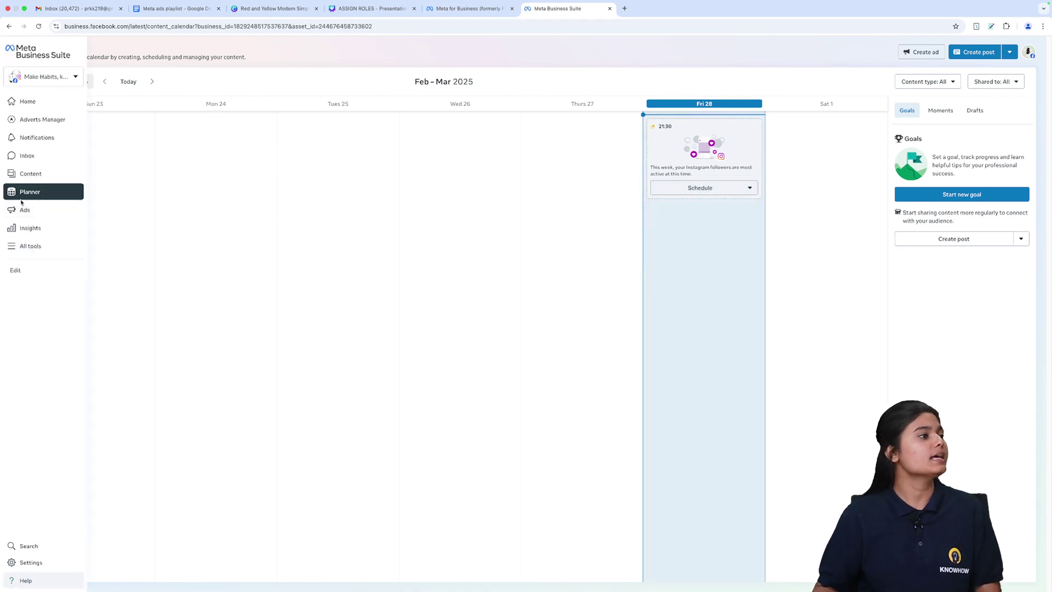
left_click(32, 211)
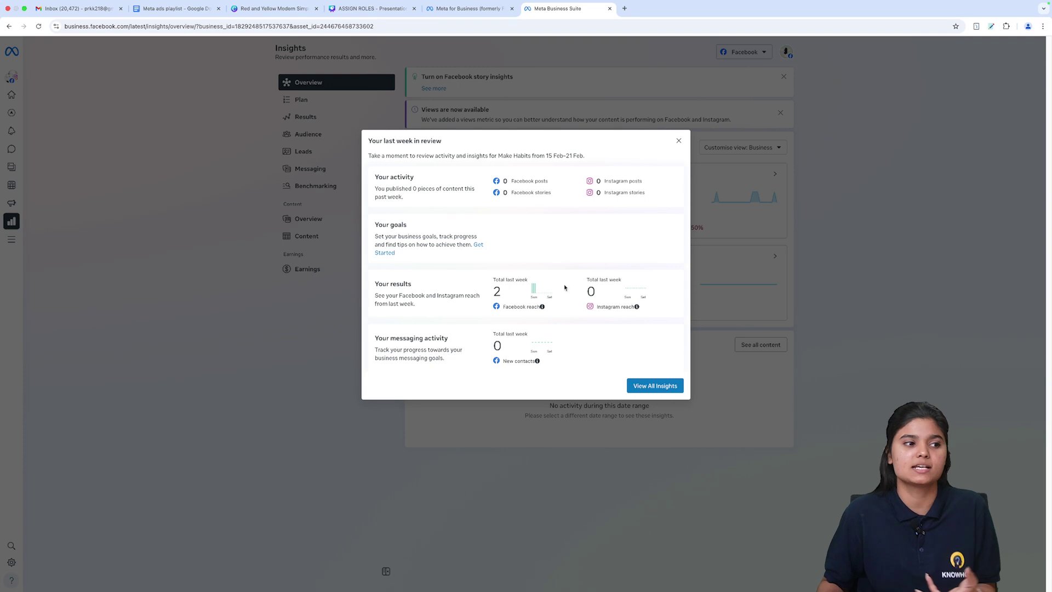
Step: Dismiss the weekly review to see the 30 Jan–26 Feb Insights overview, then list All tools
left_click(654, 385)
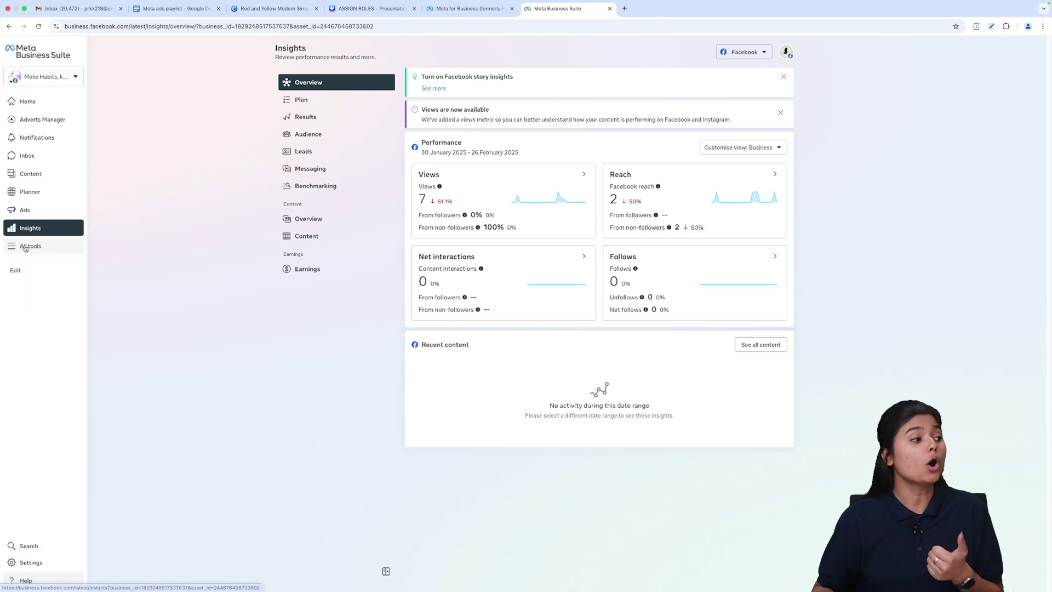
left_click(23, 244)
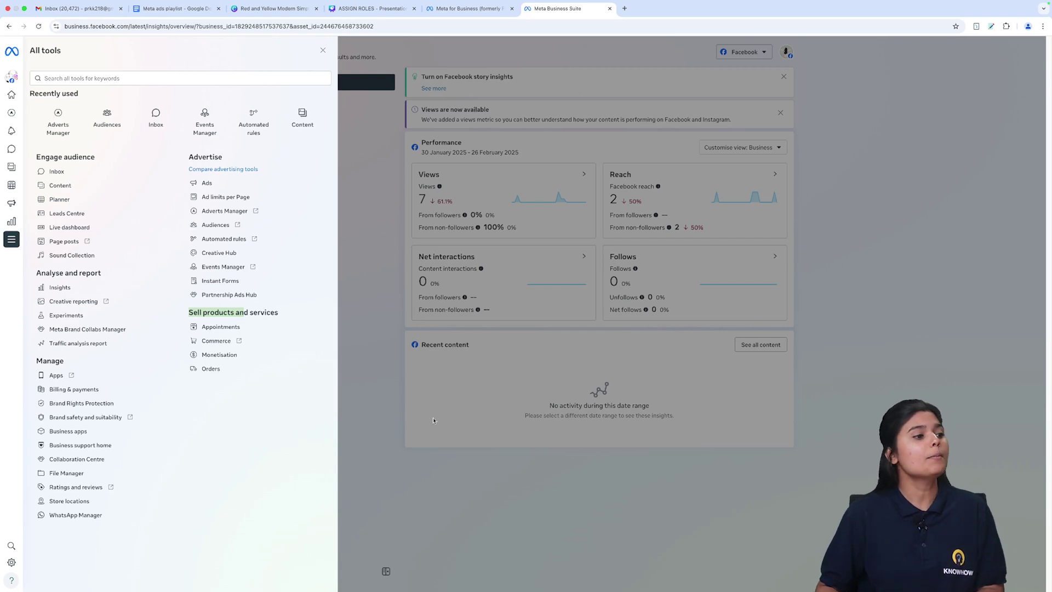
Step: Close All tools, peek at the portfolio switcher, and return to the Make Habits home page
left_click(374, 391)
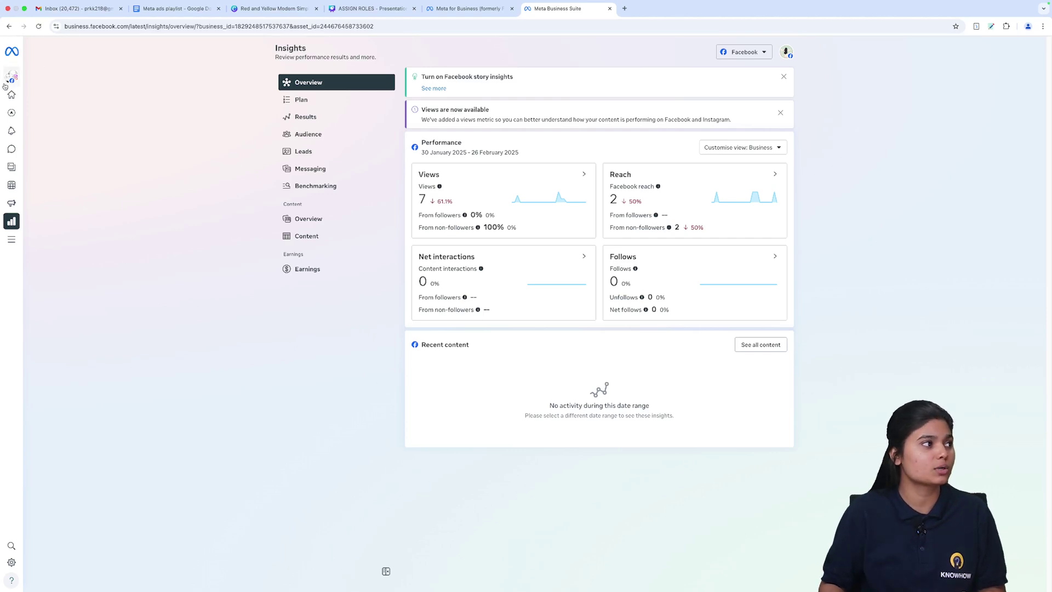
mouse_move(14, 82)
left_click(65, 76)
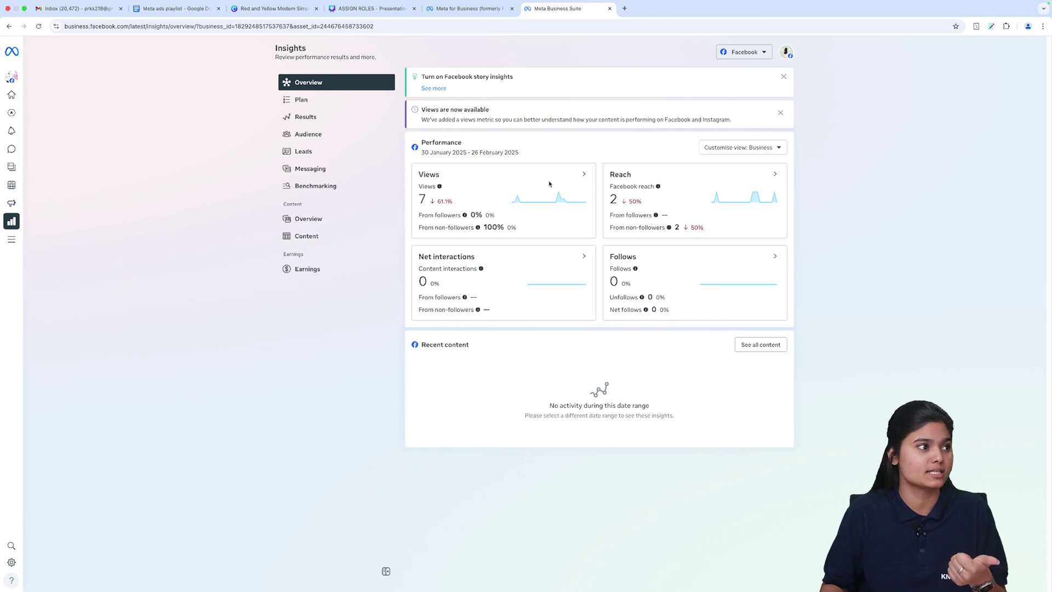
left_click(25, 101)
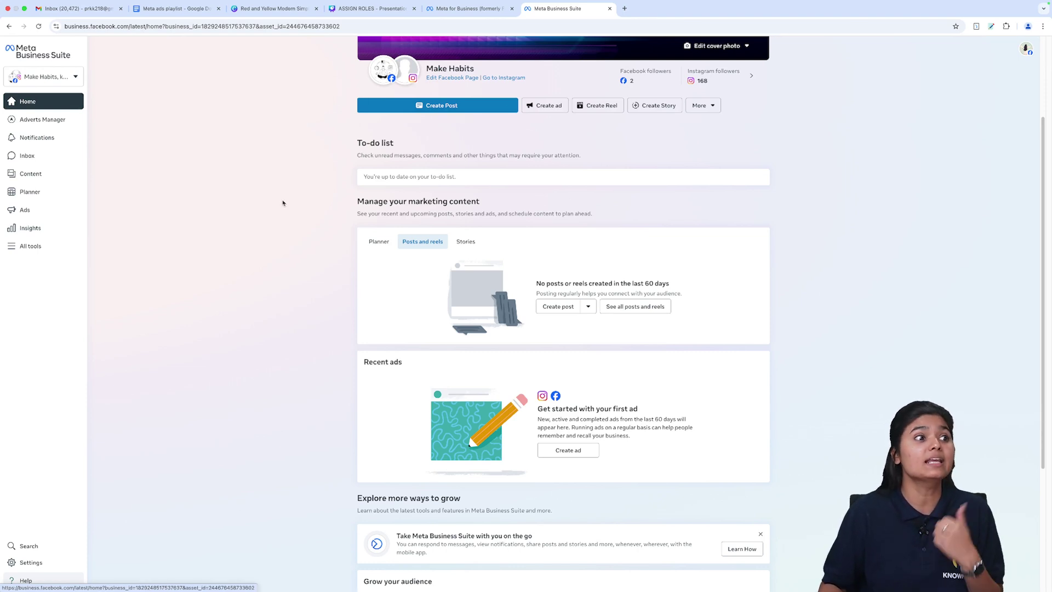
Step: Open Settings and expand Users to show People: two full-control users, one inactive
mouse_move(384, 72)
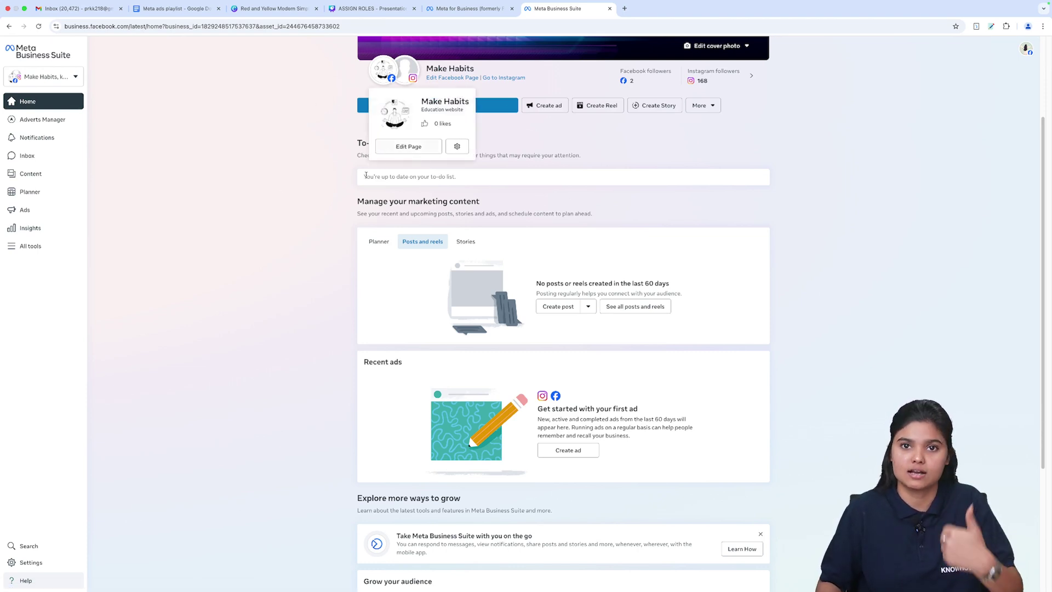
left_click(51, 564)
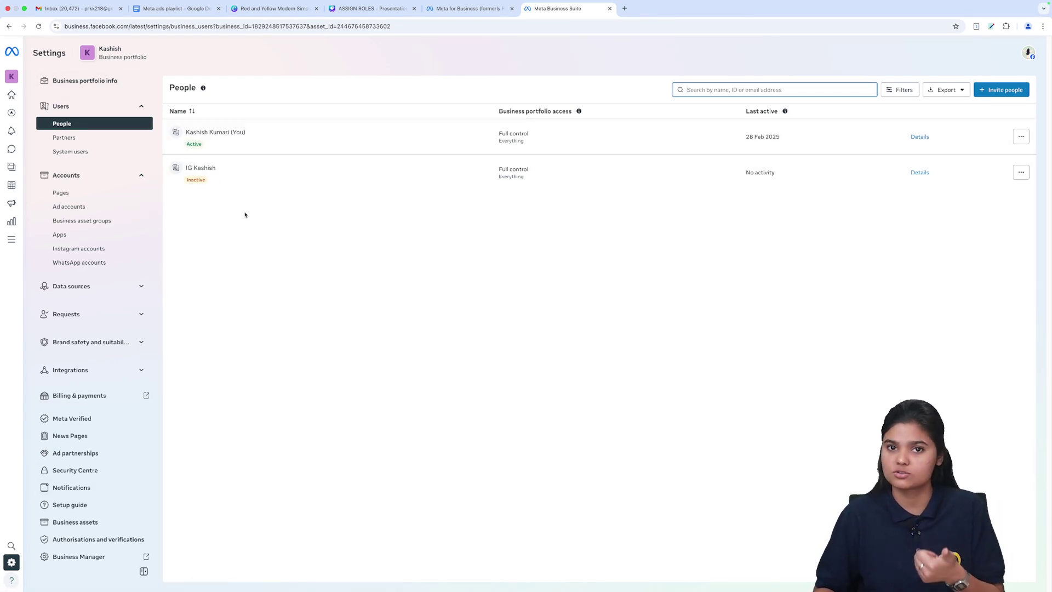
left_click(118, 105)
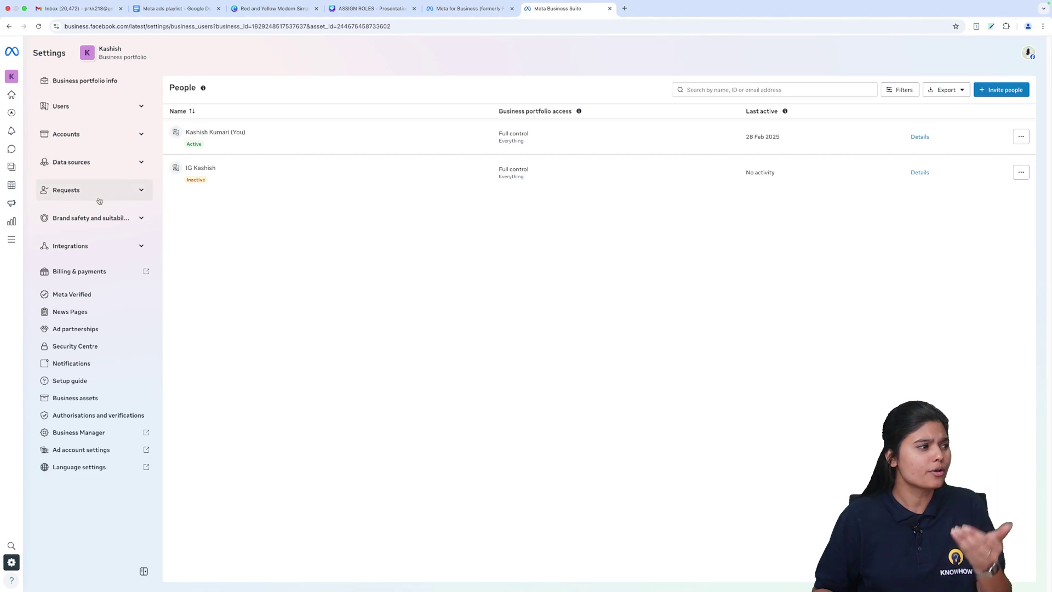
left_click(92, 106)
left_click(86, 126)
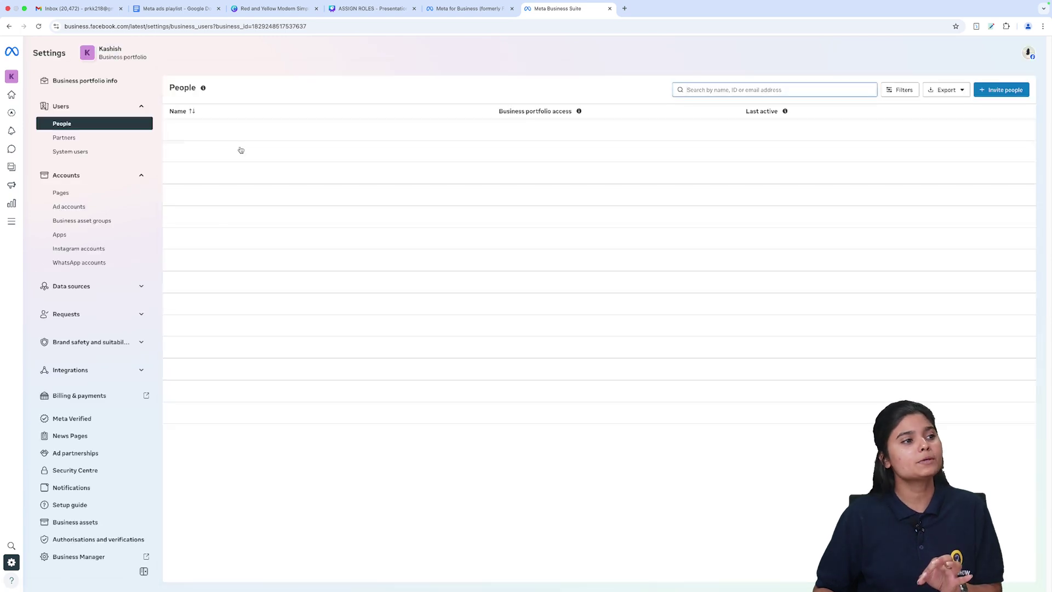
Step: Start inviting a new person to the portfolio and enter the invitee's e-mail address
left_click(998, 90)
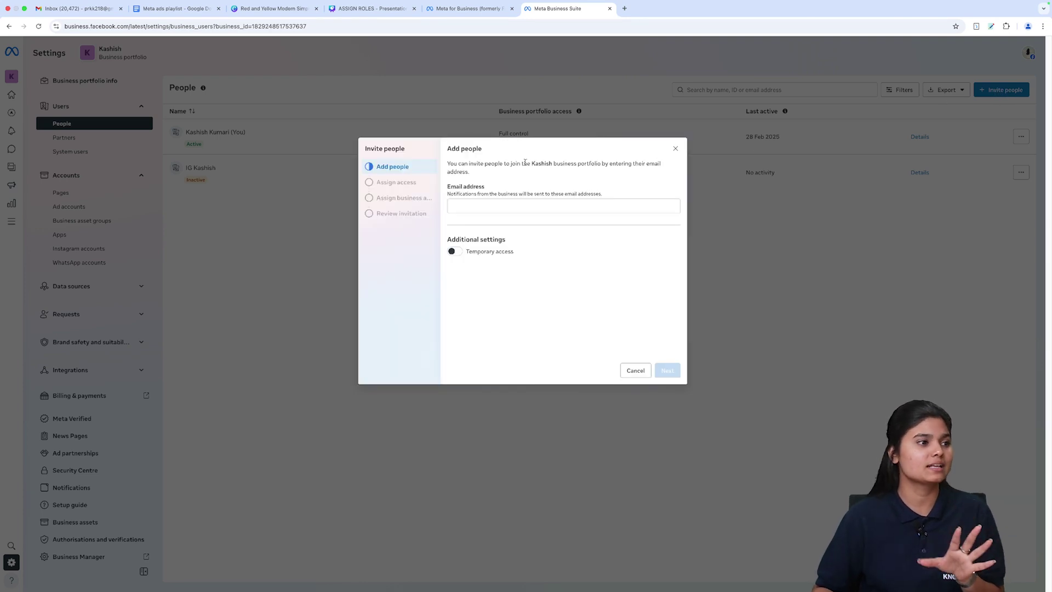
left_click(538, 204)
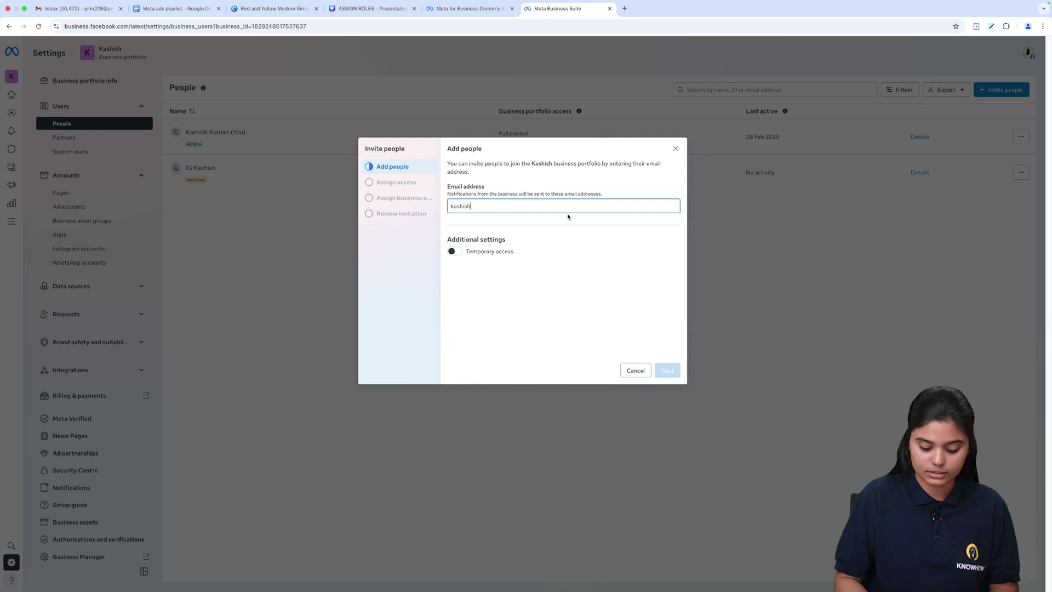
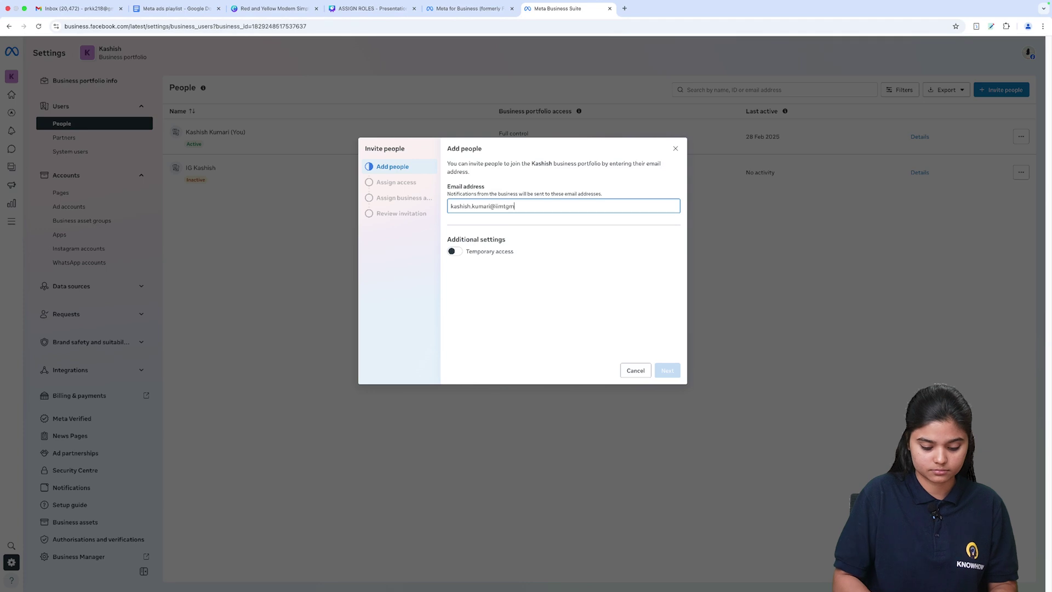
key("Return")
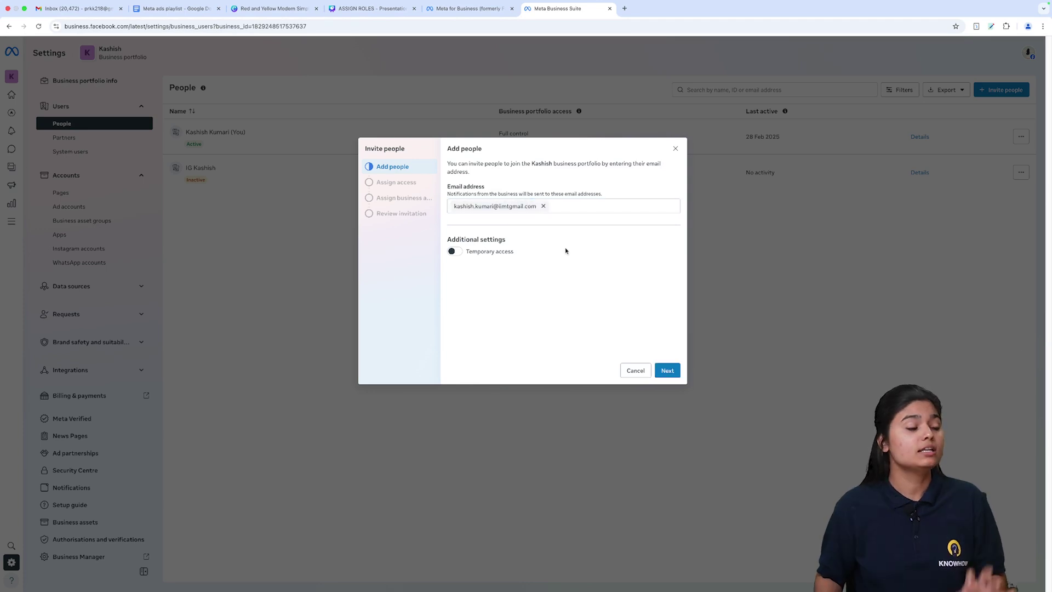
Step: Try temporary access with an expiry date, turn it back off, and continue to access levels
left_click(459, 253)
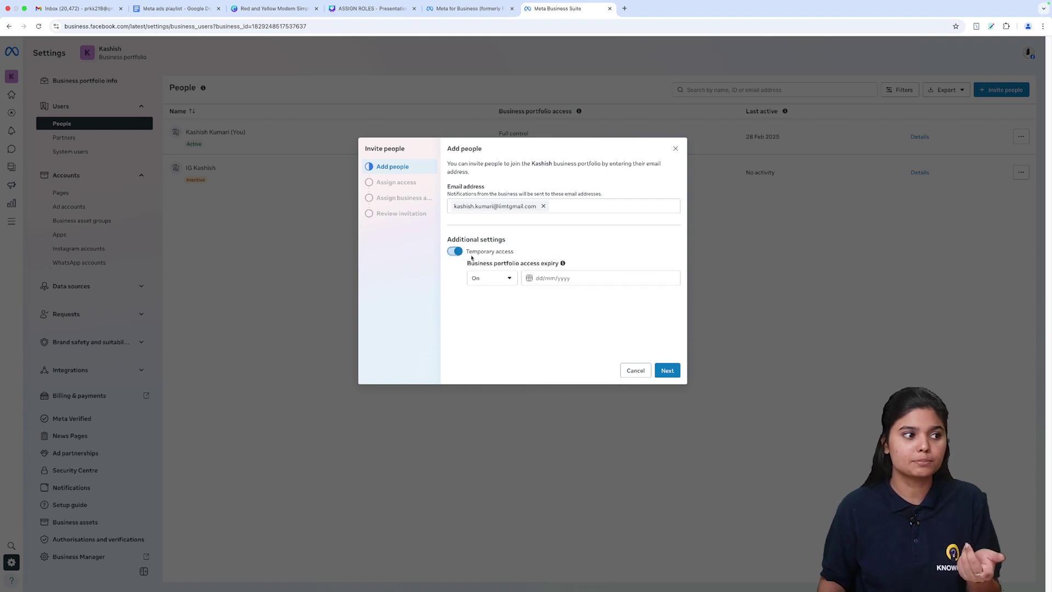
left_click(541, 277)
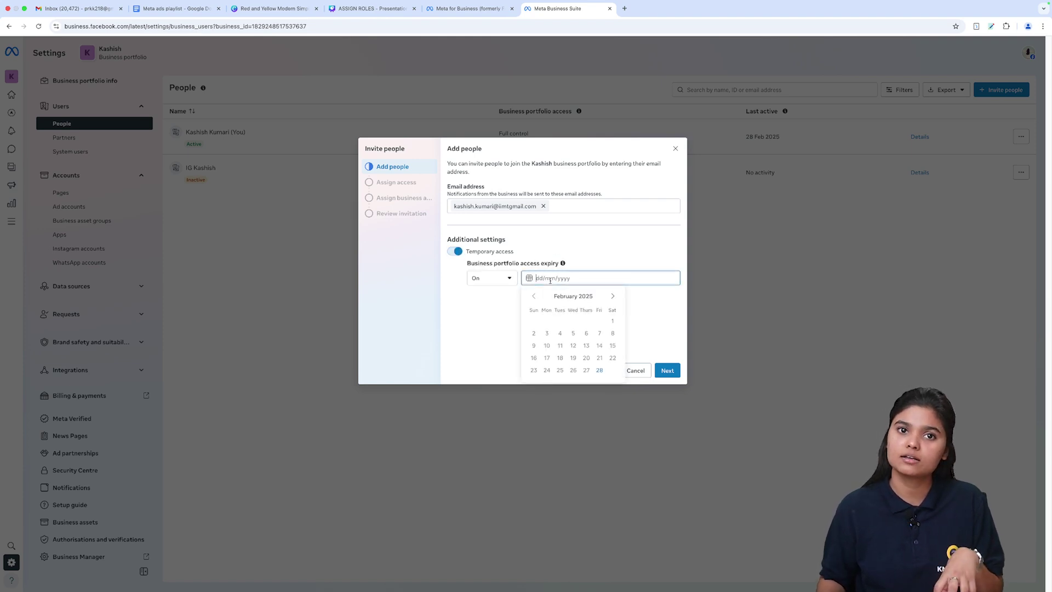
left_click(666, 321)
left_click(459, 251)
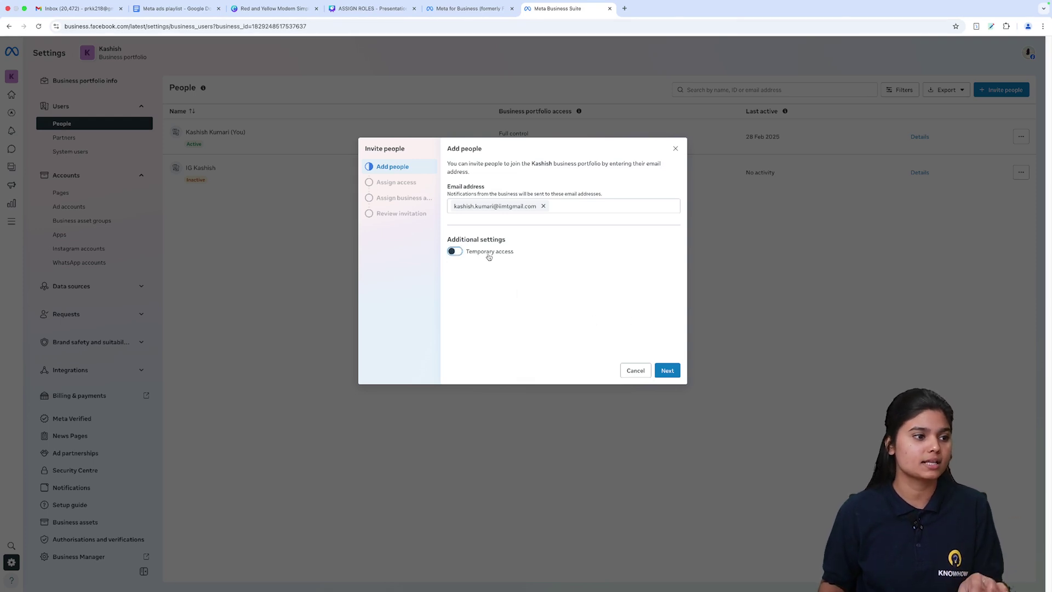
left_click(668, 371)
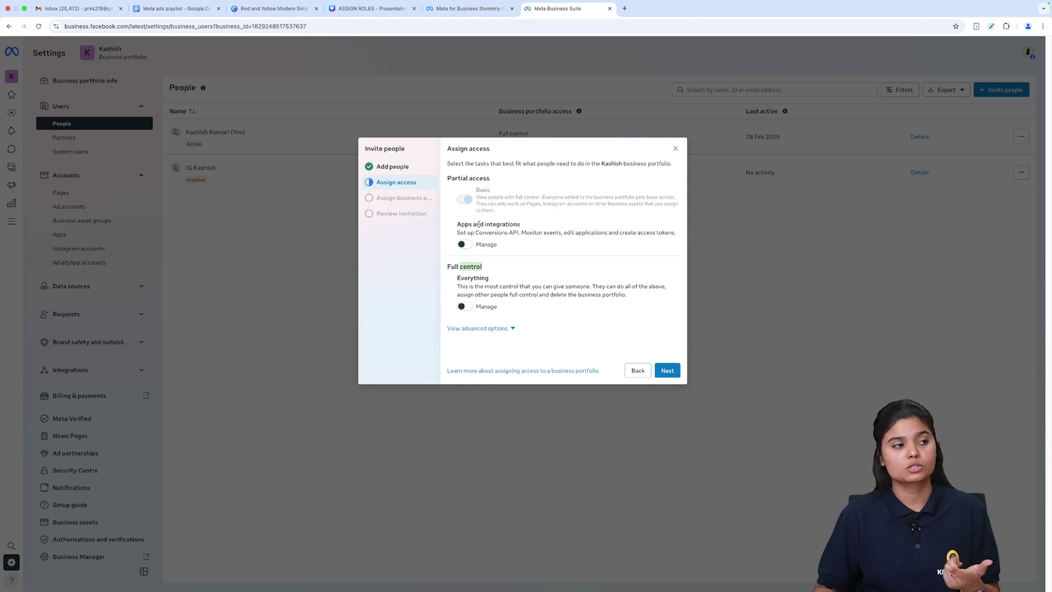
Step: Toggle Apps and integrations and Full control off again, keeping basic access, and continue
left_click(467, 247)
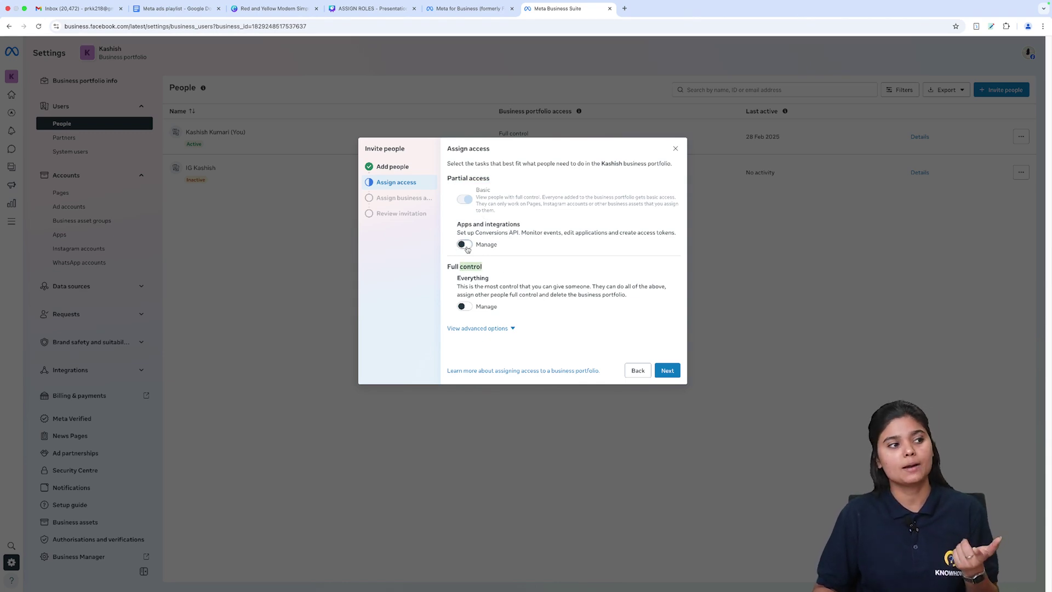
left_click(467, 248)
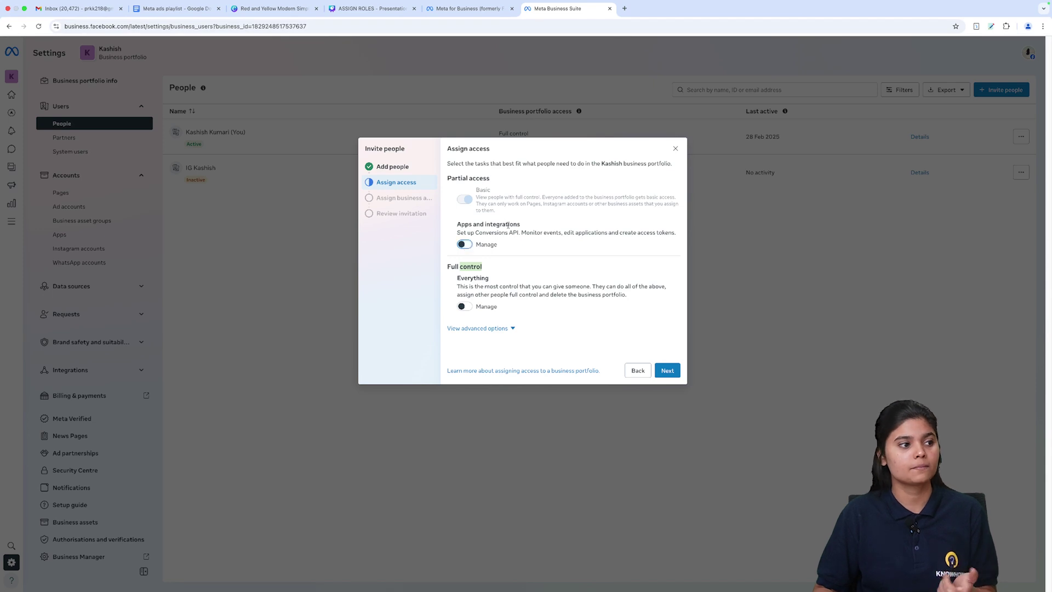
left_click(466, 306)
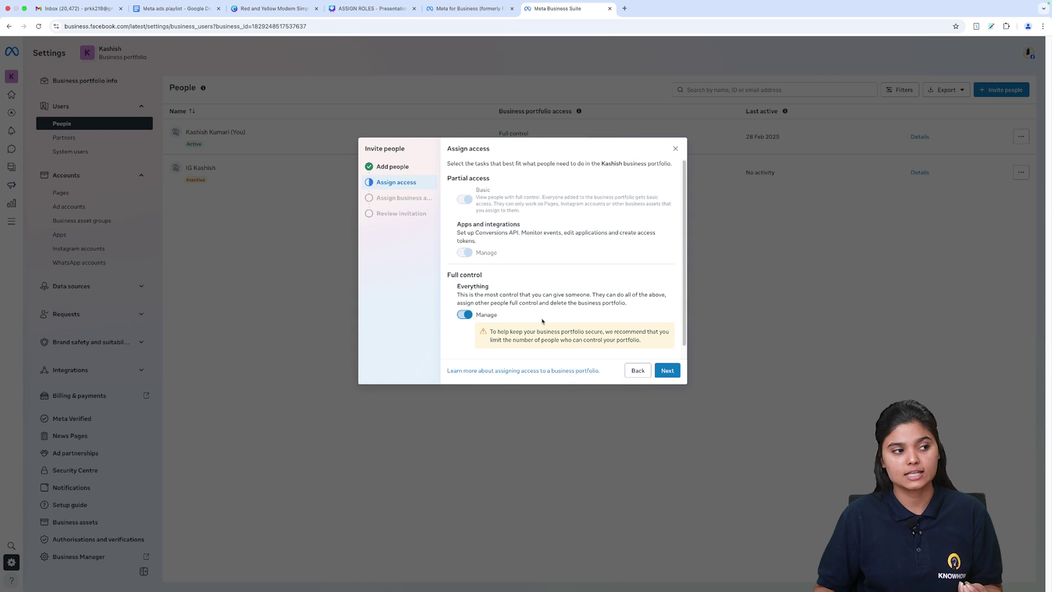
left_click(464, 316)
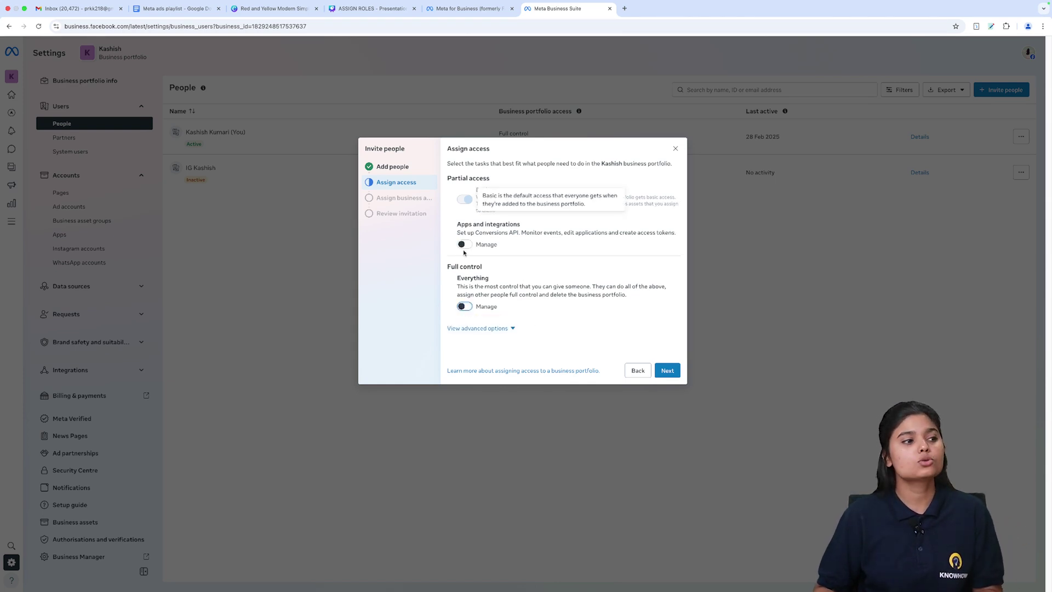
left_click_drag(471, 179, 650, 218)
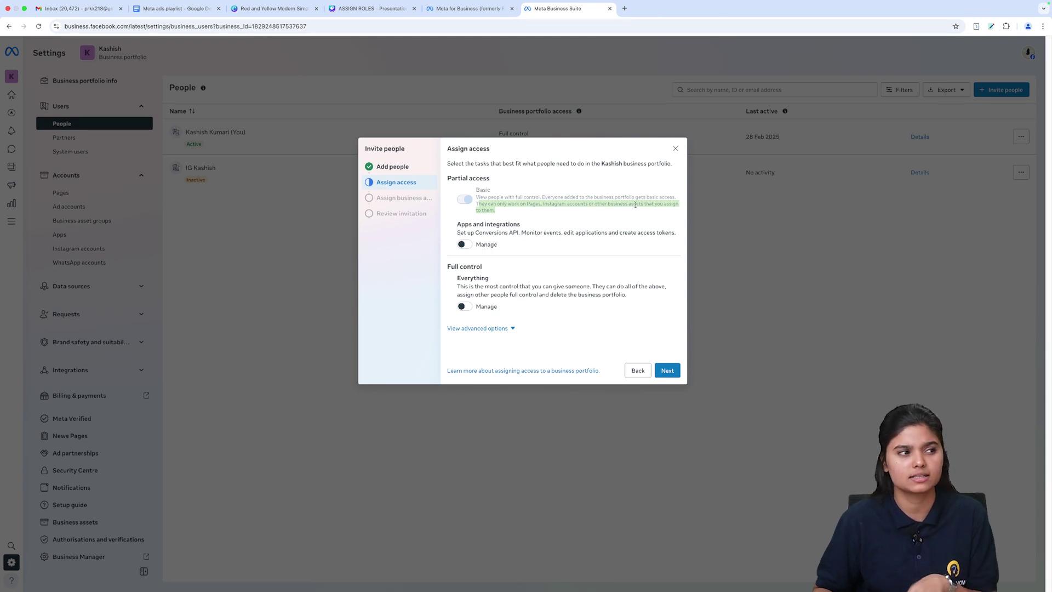
left_click(667, 371)
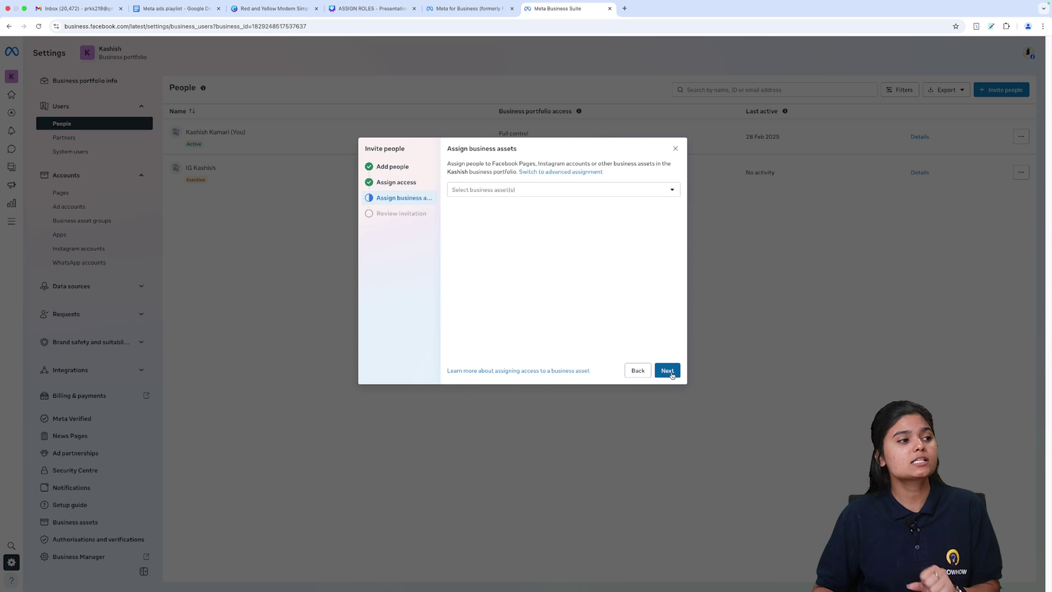
Step: Select the Make Habits Page and the Instagram account as business assets and confirm
left_click(501, 192)
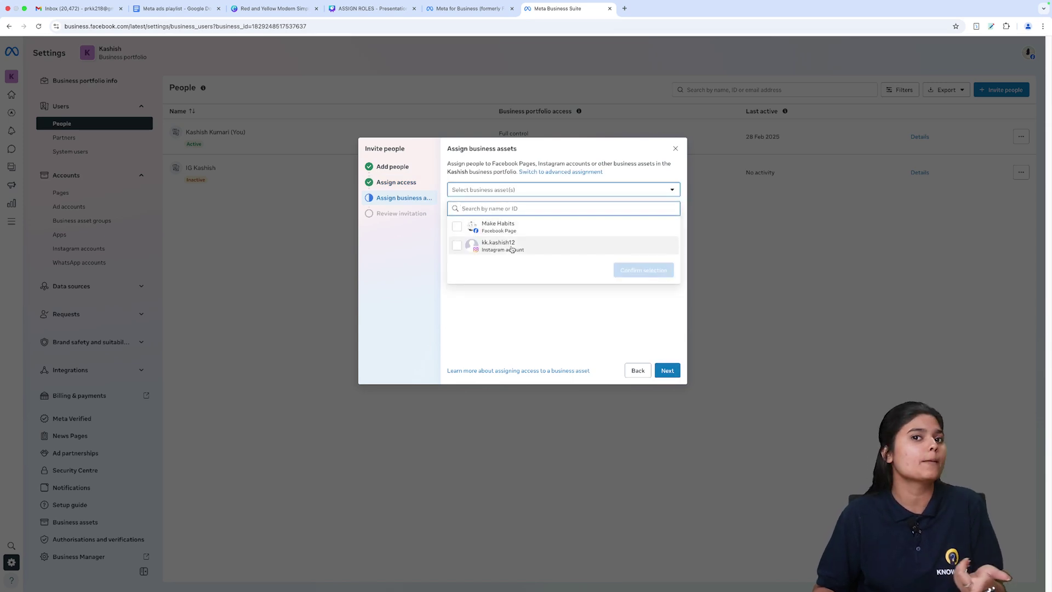
left_click(493, 227)
left_click(502, 246)
left_click(650, 270)
scroll(501, 241, "down", 3)
Step: Give the Instagram account Content and Messages access, leaving Insights and Ads off
left_click(461, 265)
left_click(459, 246)
left_click(460, 210)
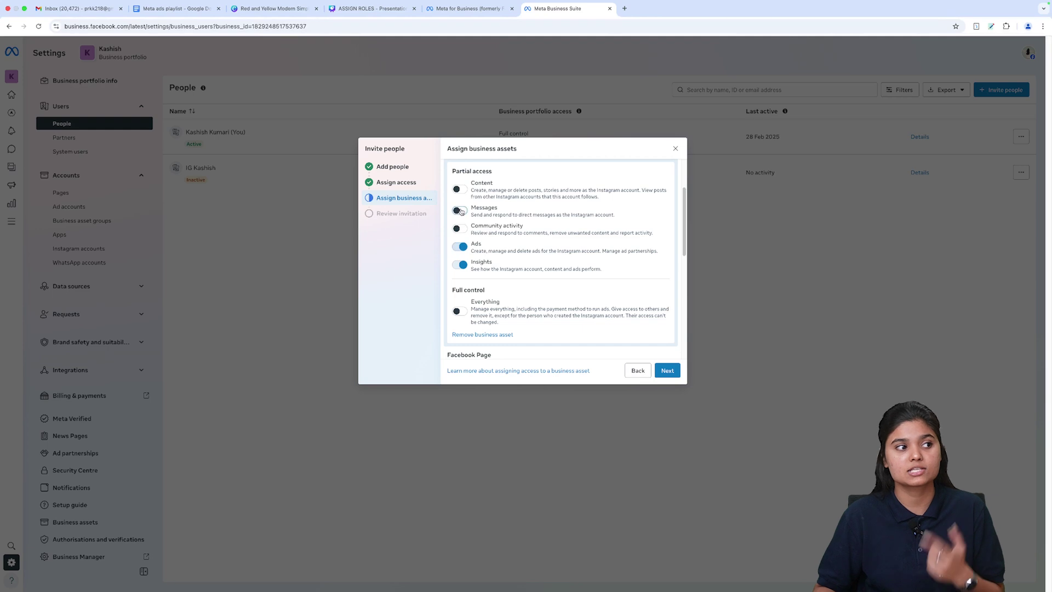
left_click(462, 189)
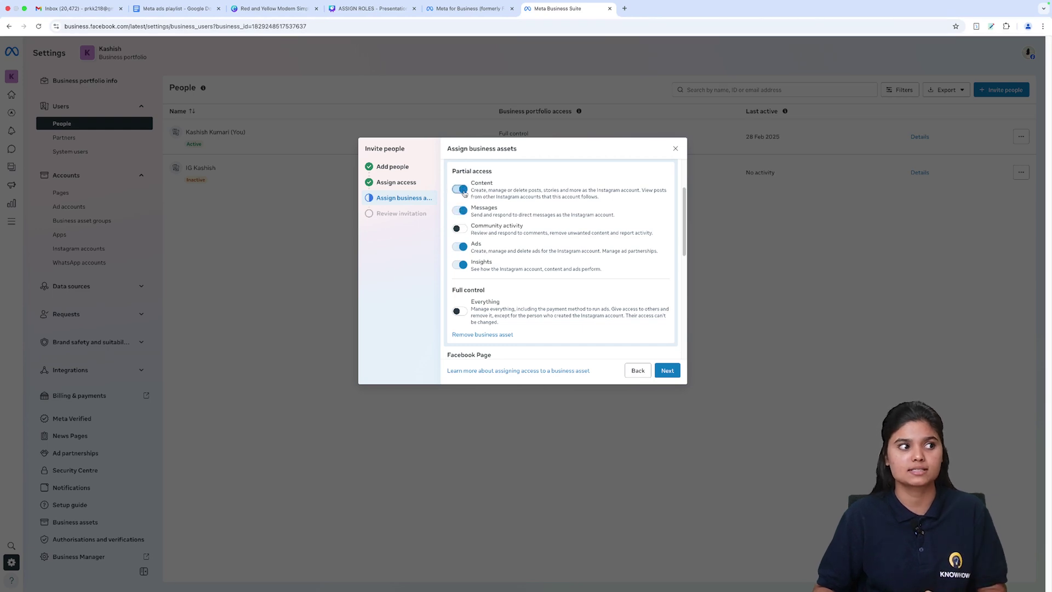
left_click(460, 265)
left_click(459, 247)
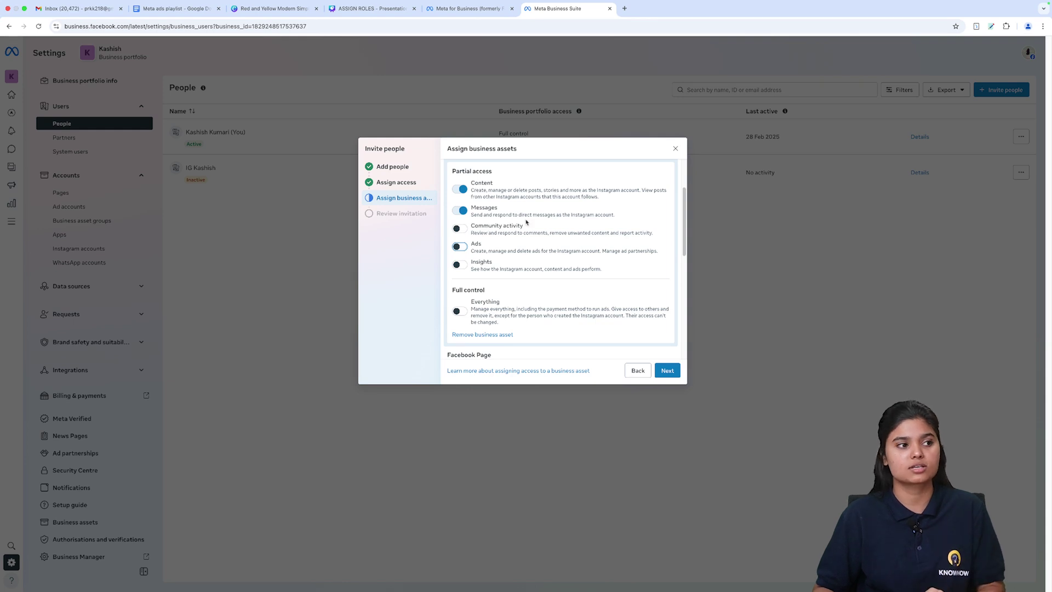
scroll(548, 252, "down", 3)
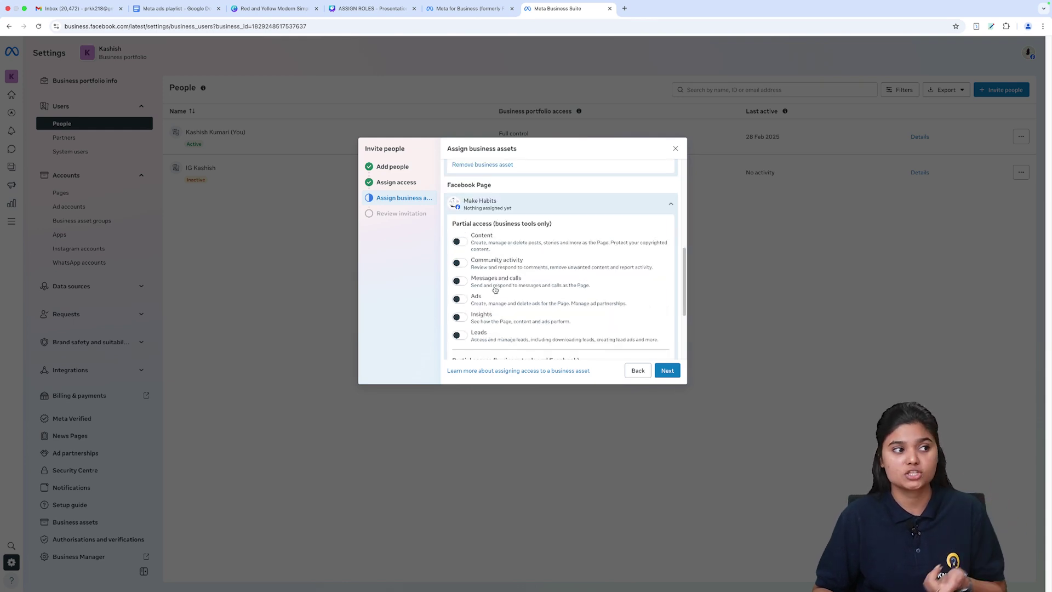
scroll(504, 291, "down", 2)
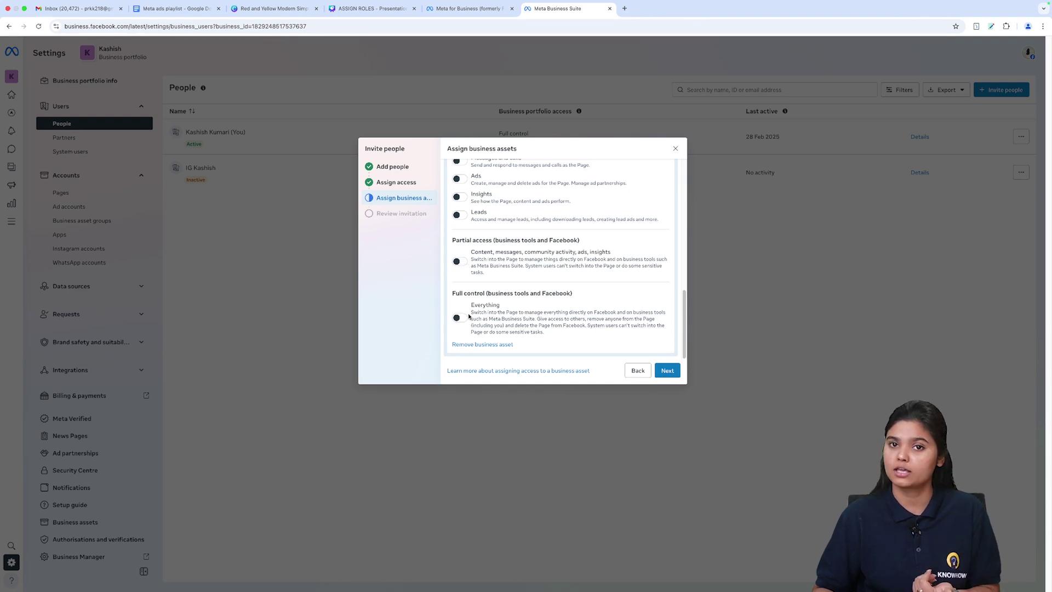
Step: Attempt to continue, dismiss the unassigned-assets warning, and step back to the add-people step
left_click(667, 376)
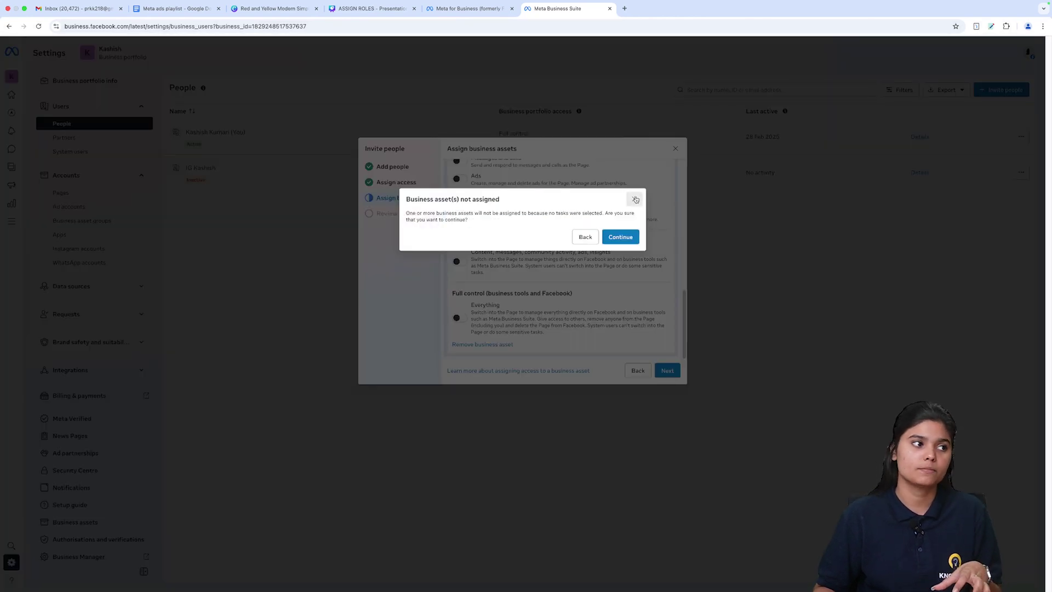
key("Escape")
scroll(546, 219, "up", 5)
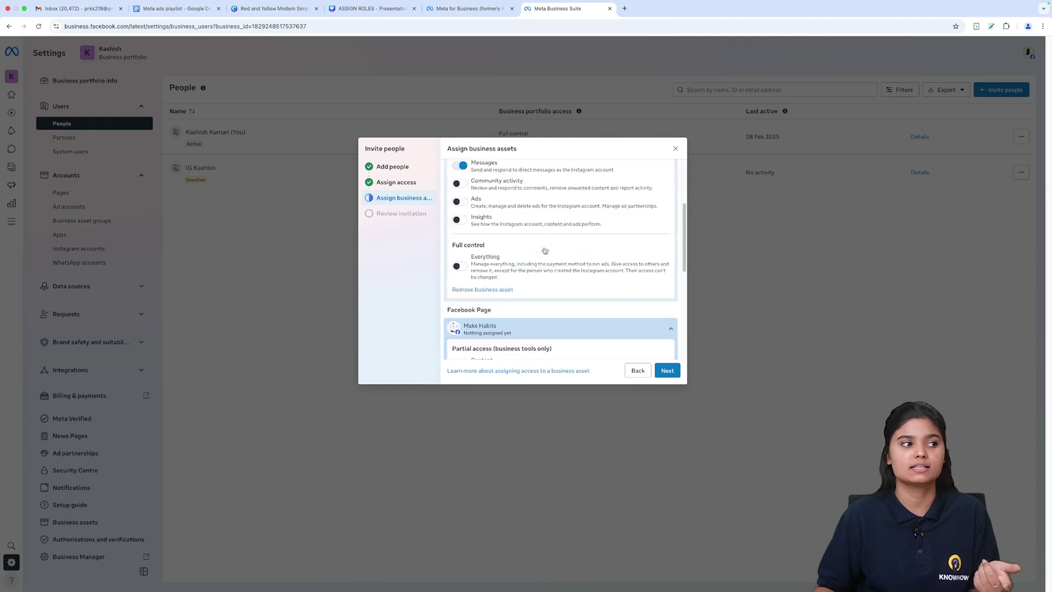
scroll(547, 258, "down", 1)
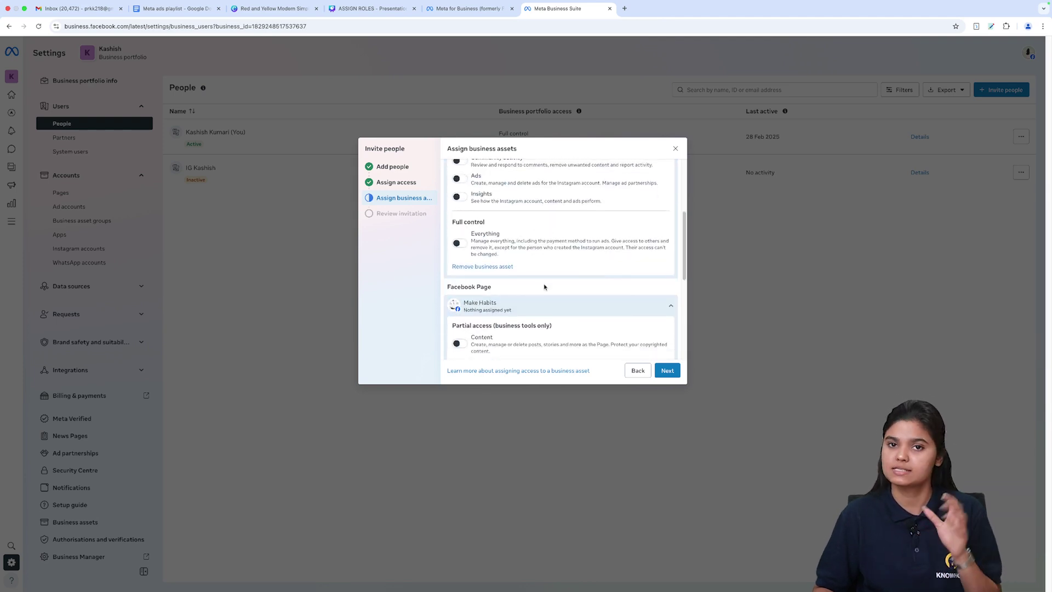
left_click(647, 372)
left_click(640, 372)
Step: Close the unsent invitation, visit Partners and the portfolio switcher, then open System users
left_click(637, 374)
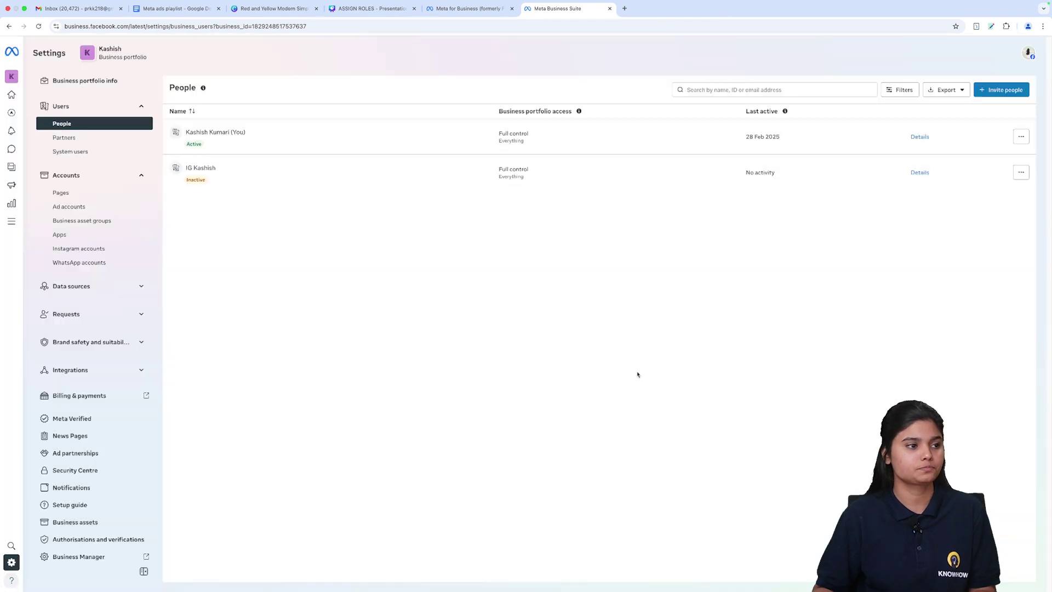
left_click(72, 138)
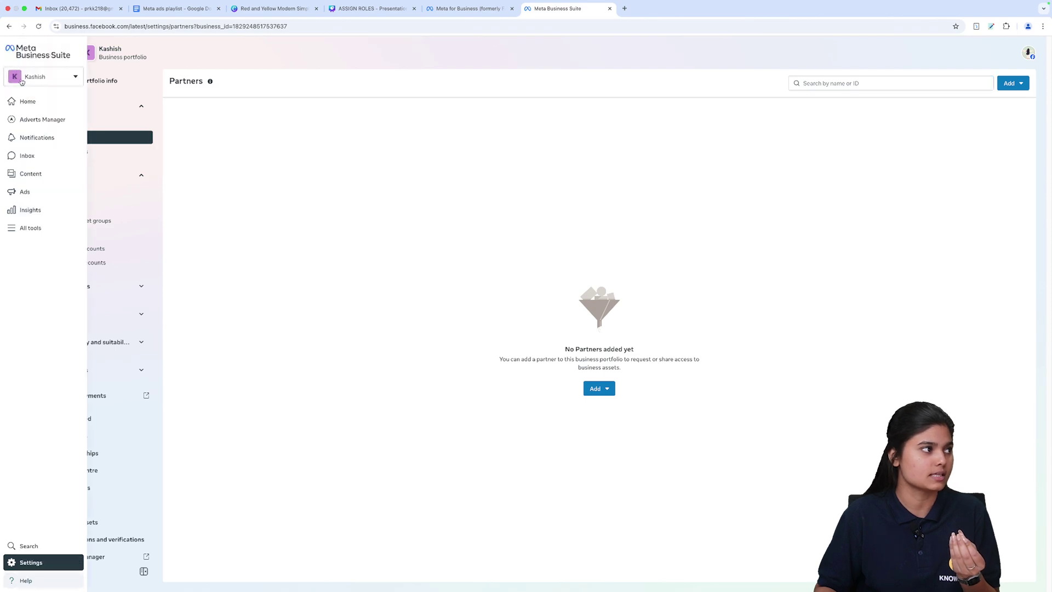
left_click(73, 82)
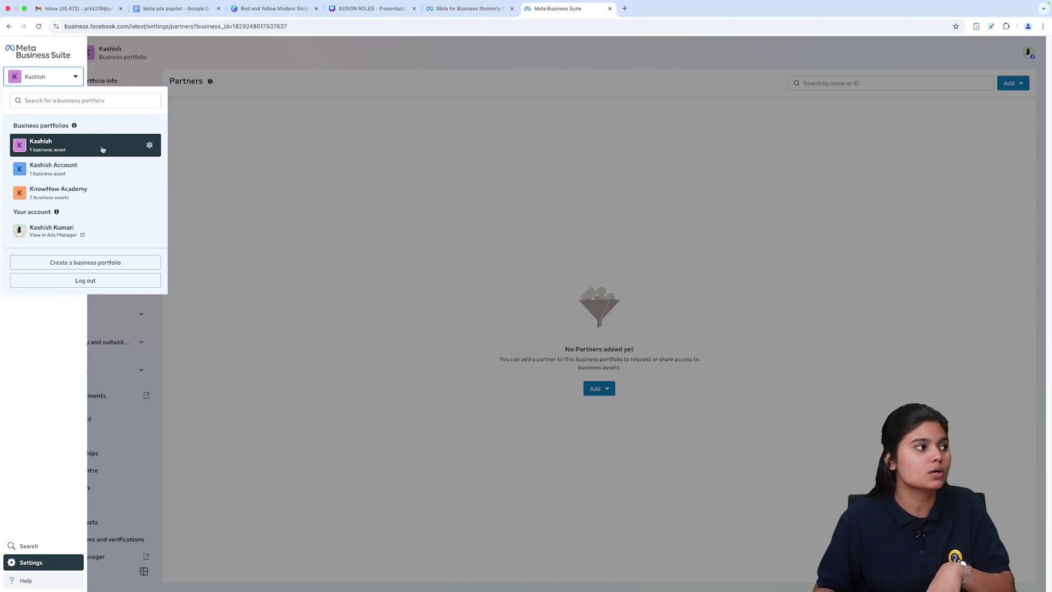
left_click(212, 148)
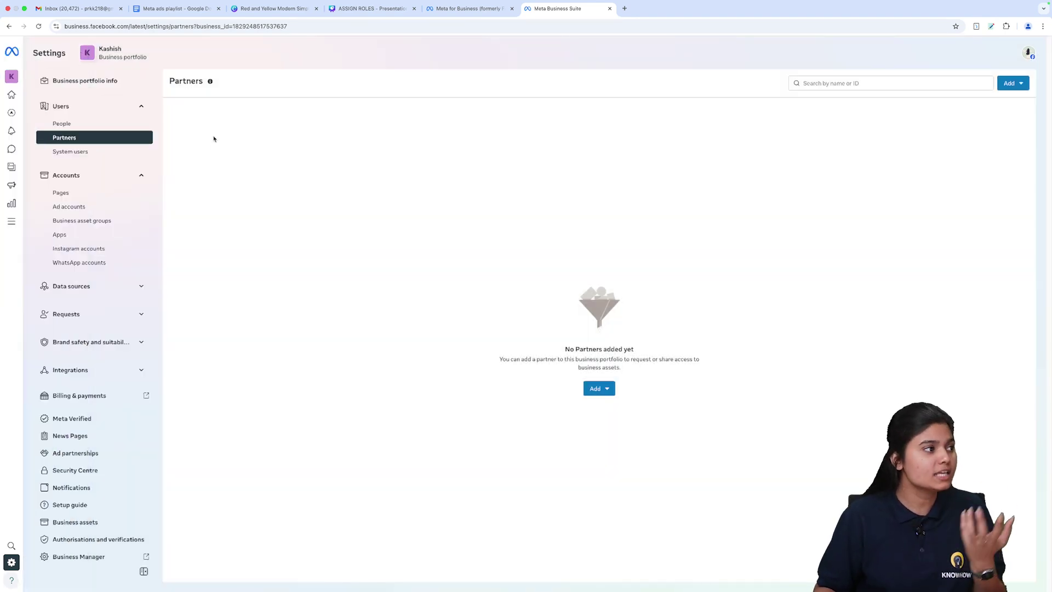
left_click(98, 152)
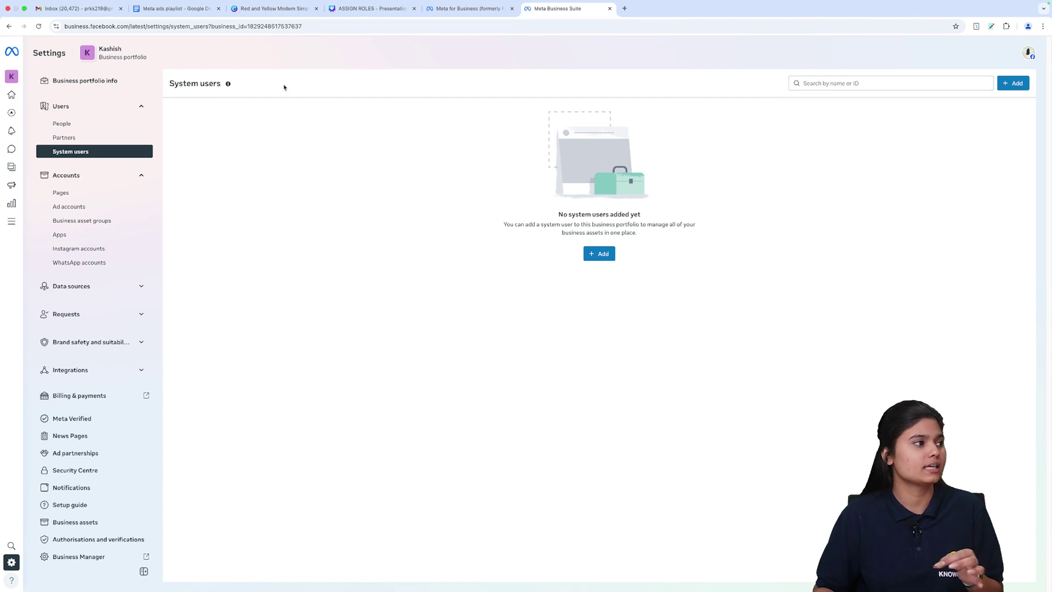
Step: Review the Make Habits Page and its Add options, then open the empty Ad accounts page
left_click(87, 175)
left_click(86, 193)
left_click(274, 140)
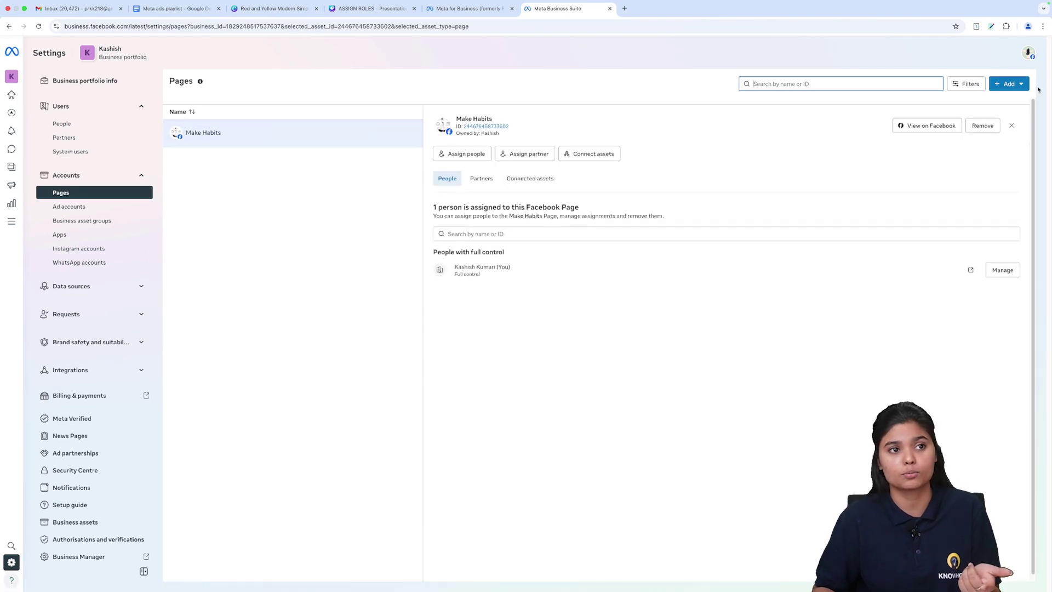
left_click(1009, 83)
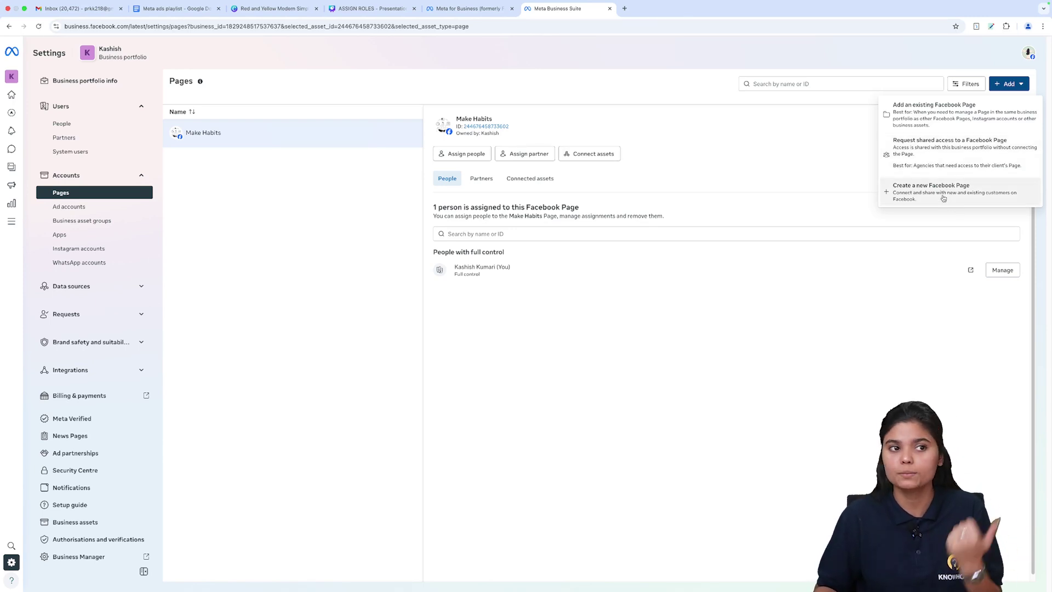
left_click(340, 292)
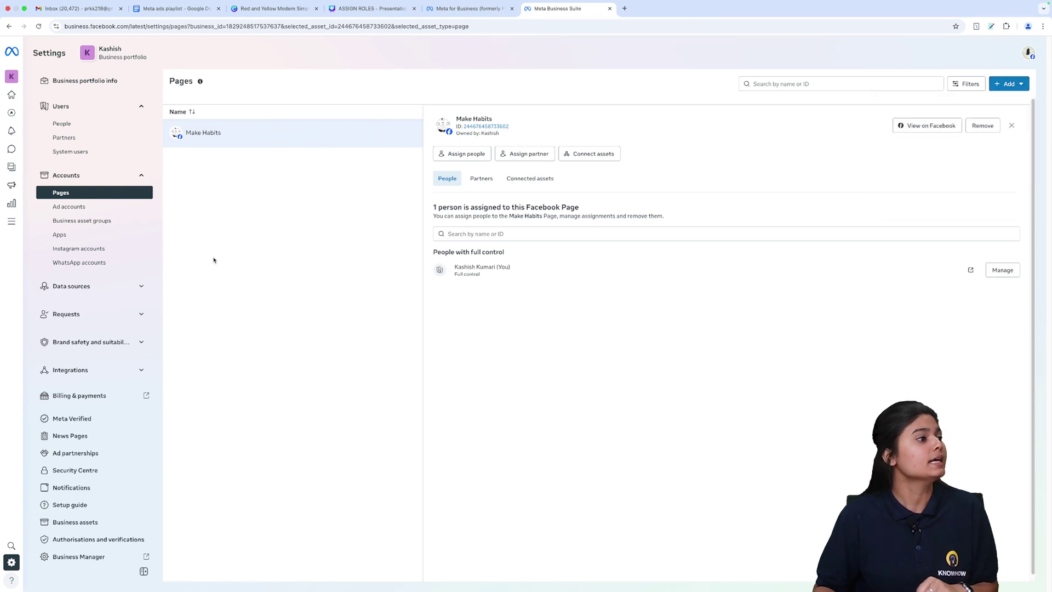
left_click(102, 208)
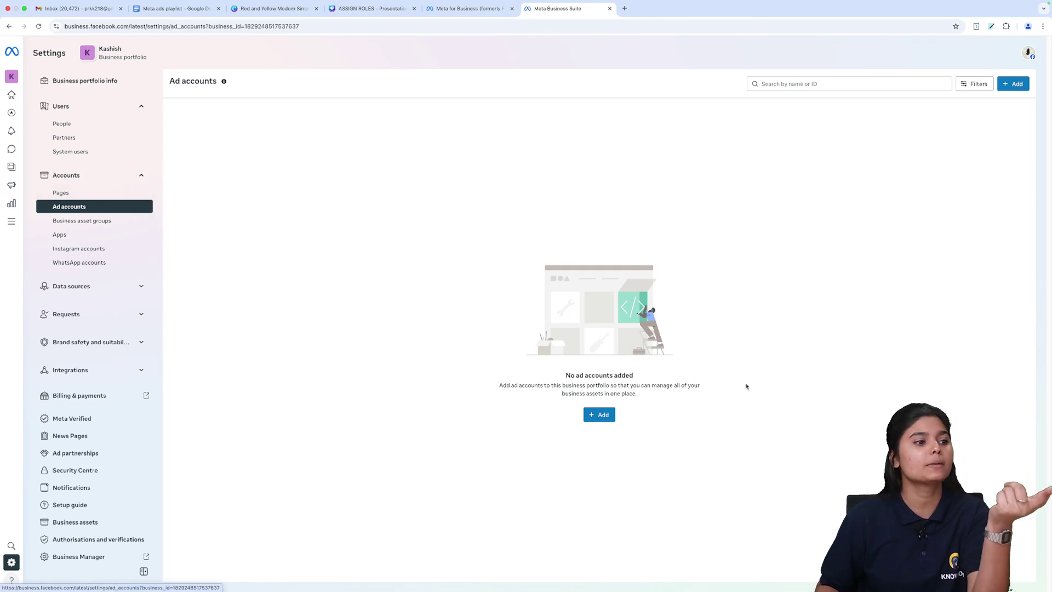
Step: Look over the ways to add an ad account without choosing any, then view Business asset groups
left_click(599, 415)
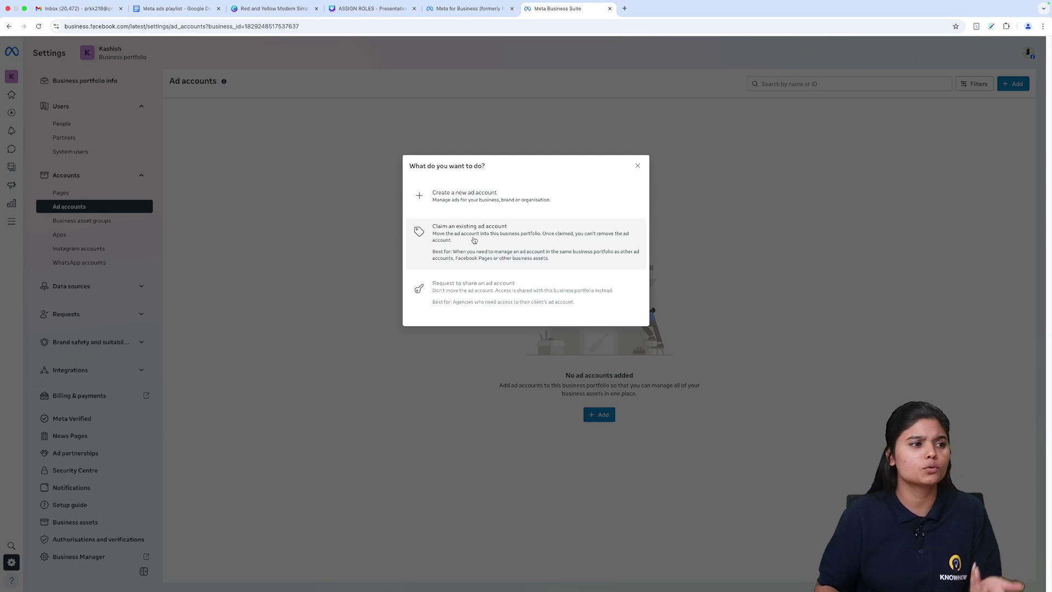
left_click(638, 166)
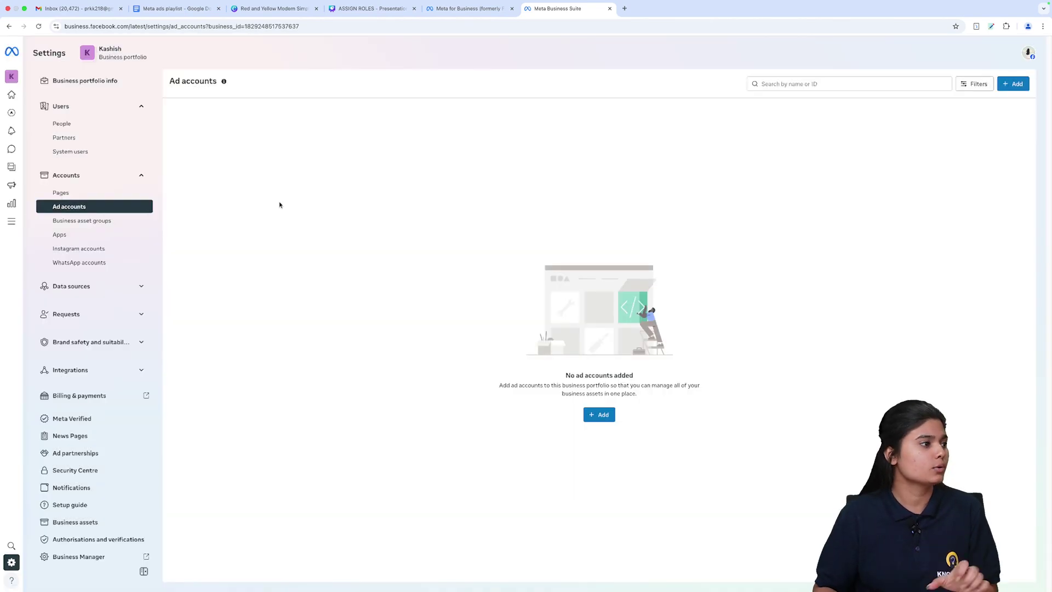
left_click(88, 221)
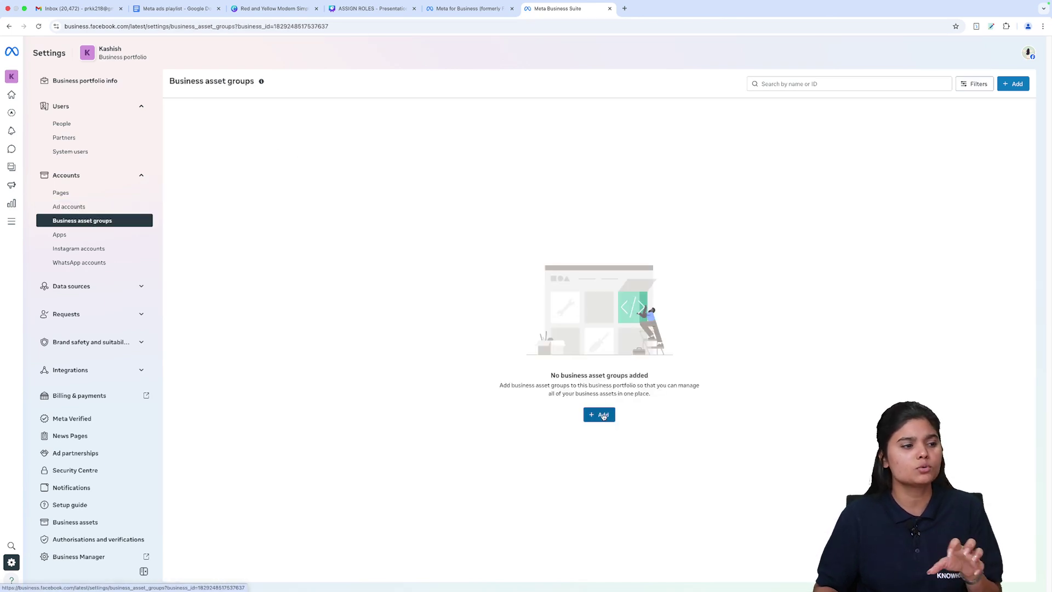
left_click(603, 417)
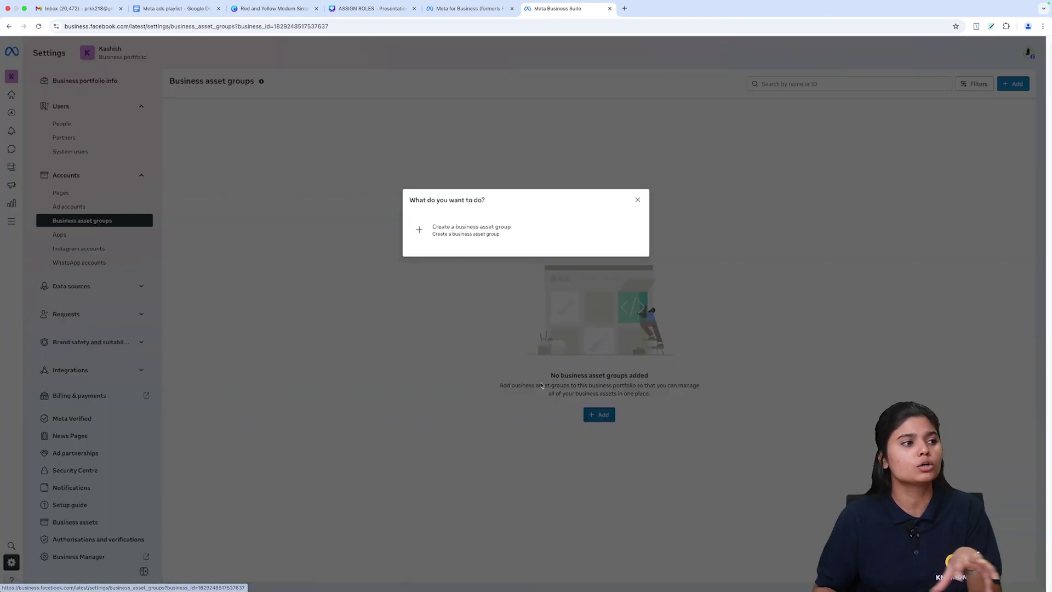
left_click(483, 230)
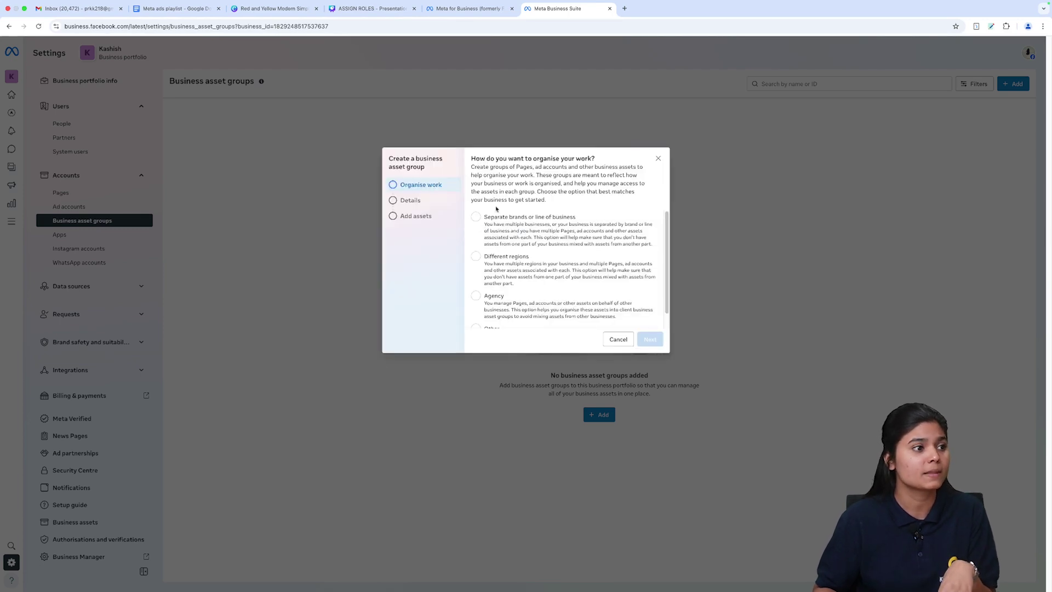
scroll(498, 214, "down", 2)
scroll(530, 268, "up", 2)
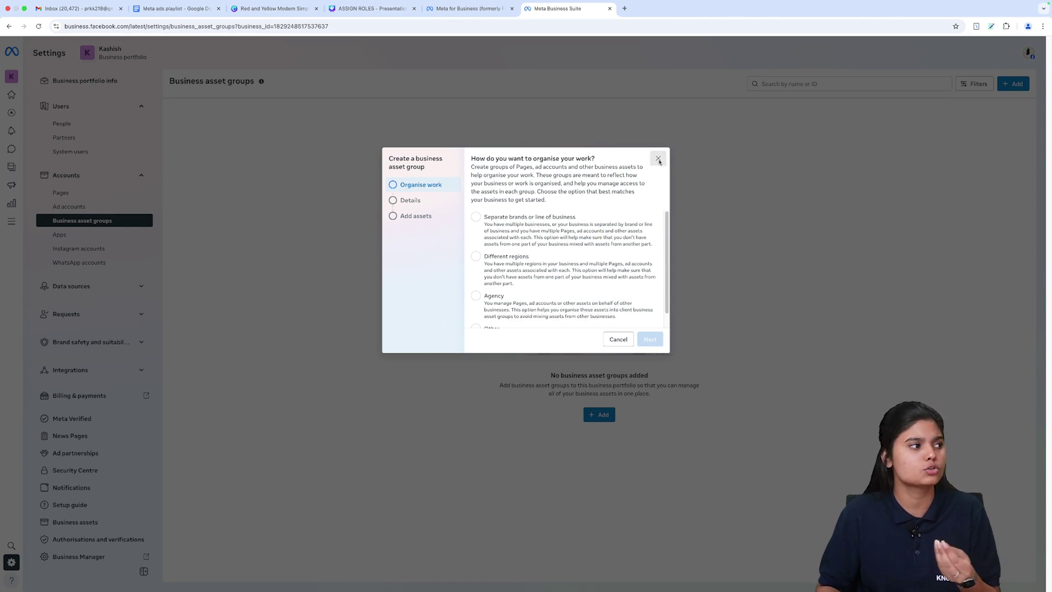
left_click(658, 159)
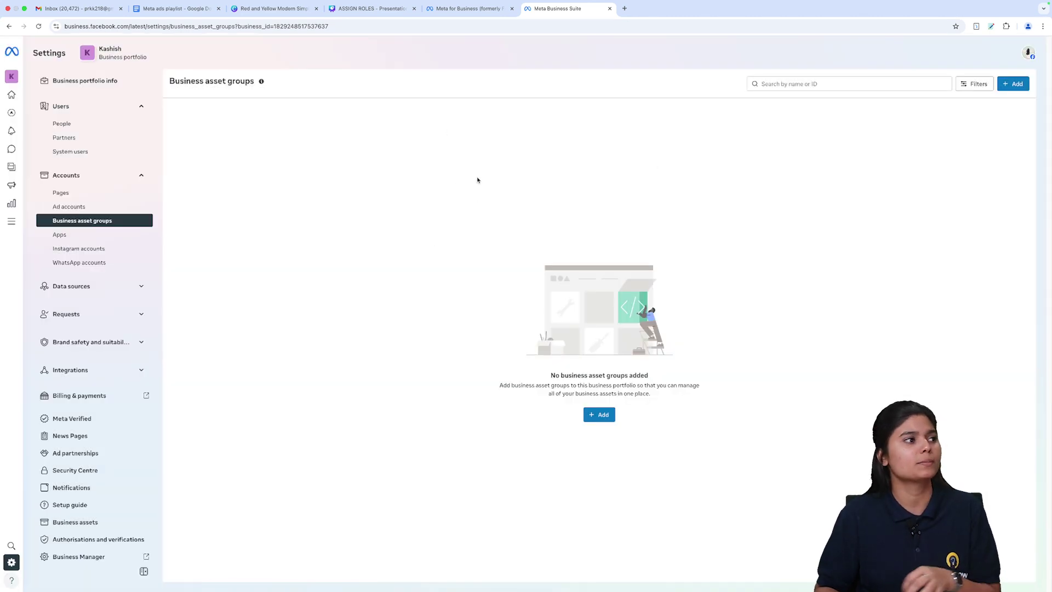
Step: Look through the Apps, Instagram accounts and WhatsApp accounts settings pages
left_click(82, 236)
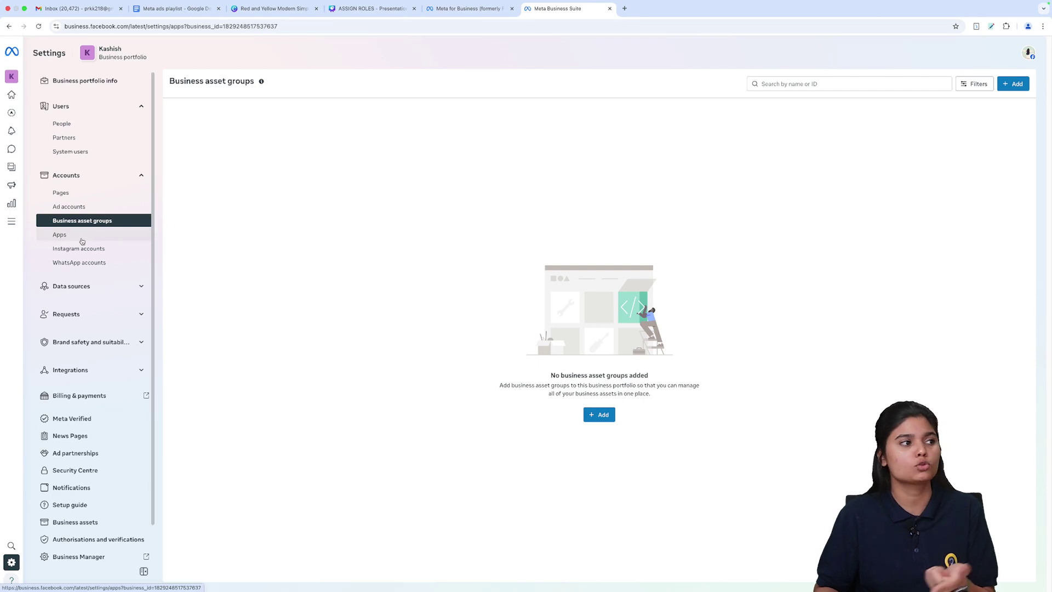
left_click(82, 248)
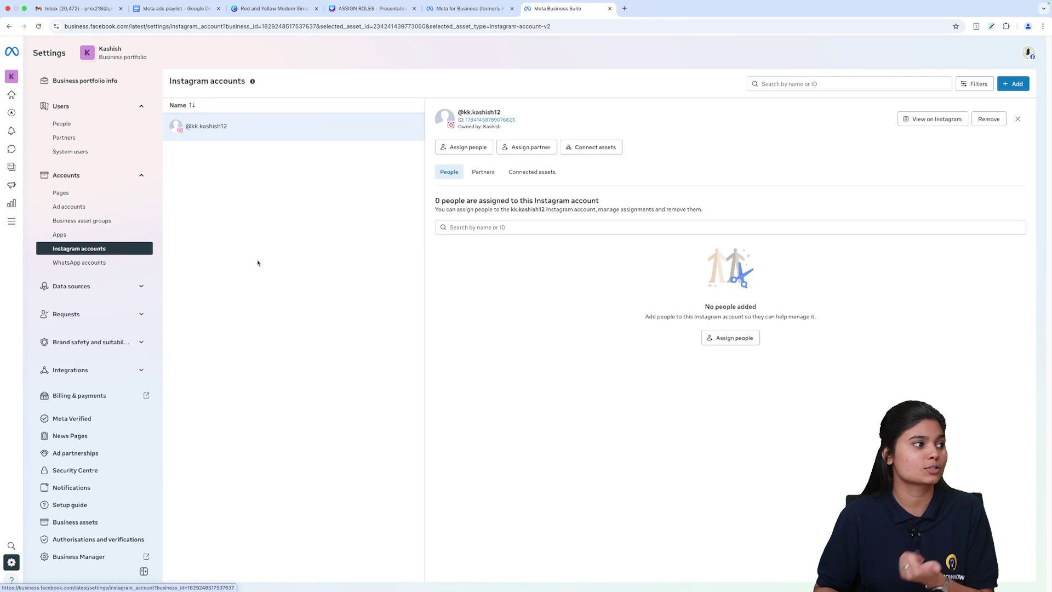
left_click(65, 265)
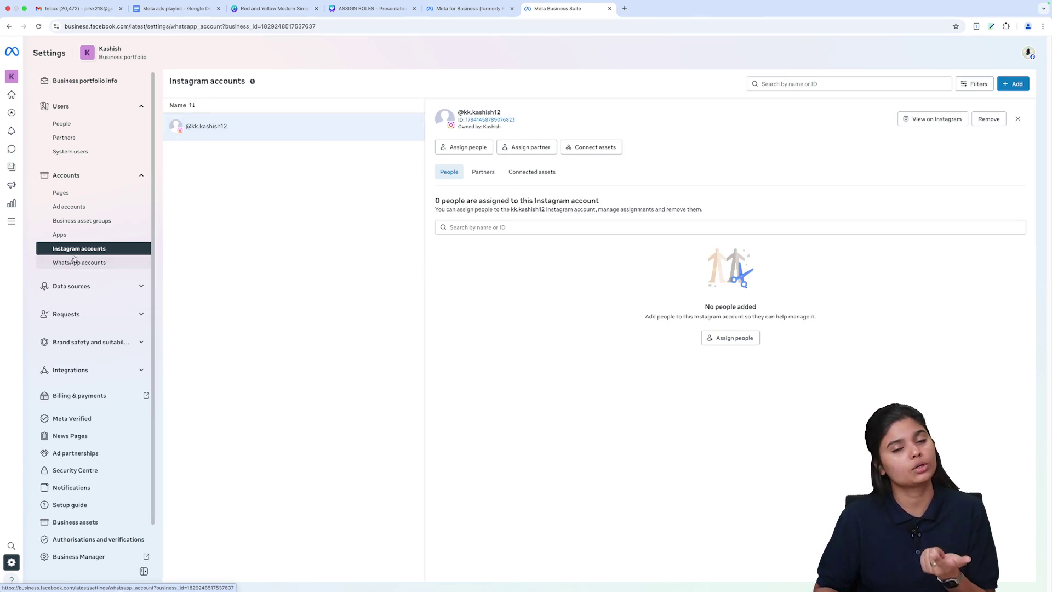
Step: Open the Pixels page under Data sources and bring up options for its datasets help link
left_click(102, 291)
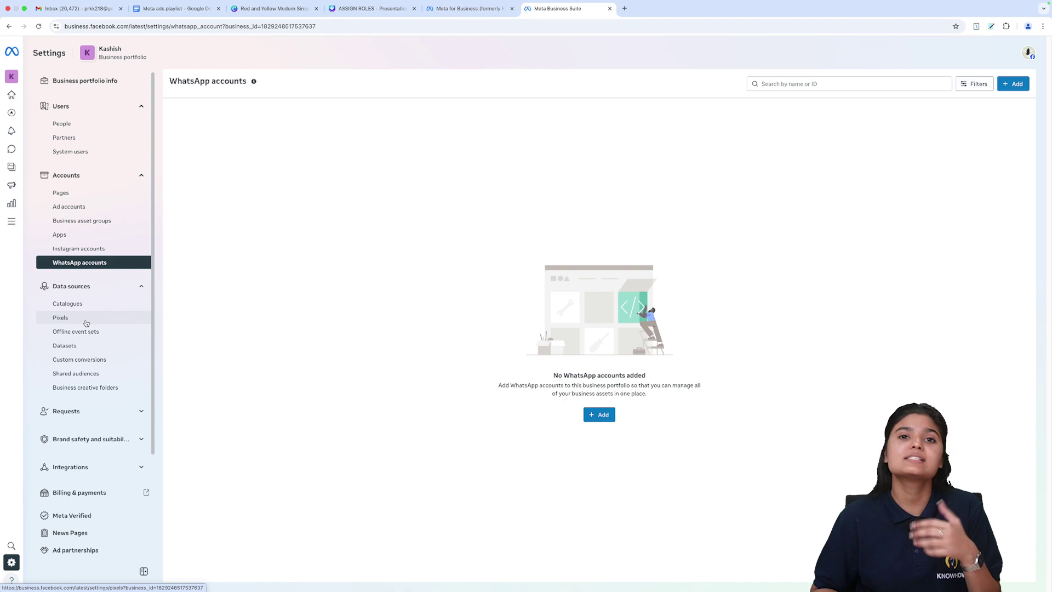
left_click(86, 323)
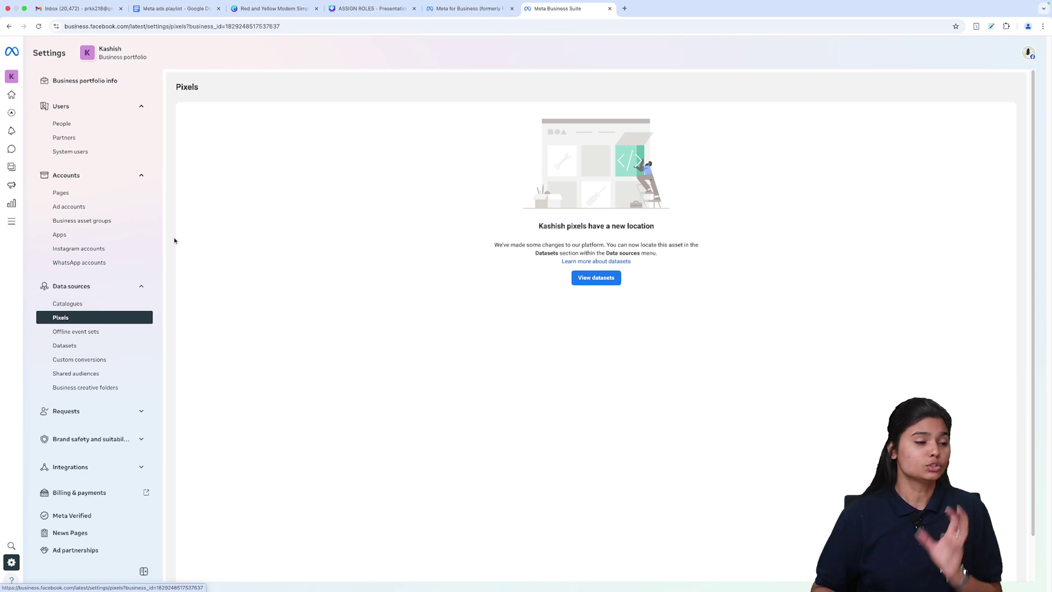
right_click(611, 263)
Step: Read the 'About datasets in Meta Events Manager' article in a new tab, then return to Pixels
left_click(659, 265)
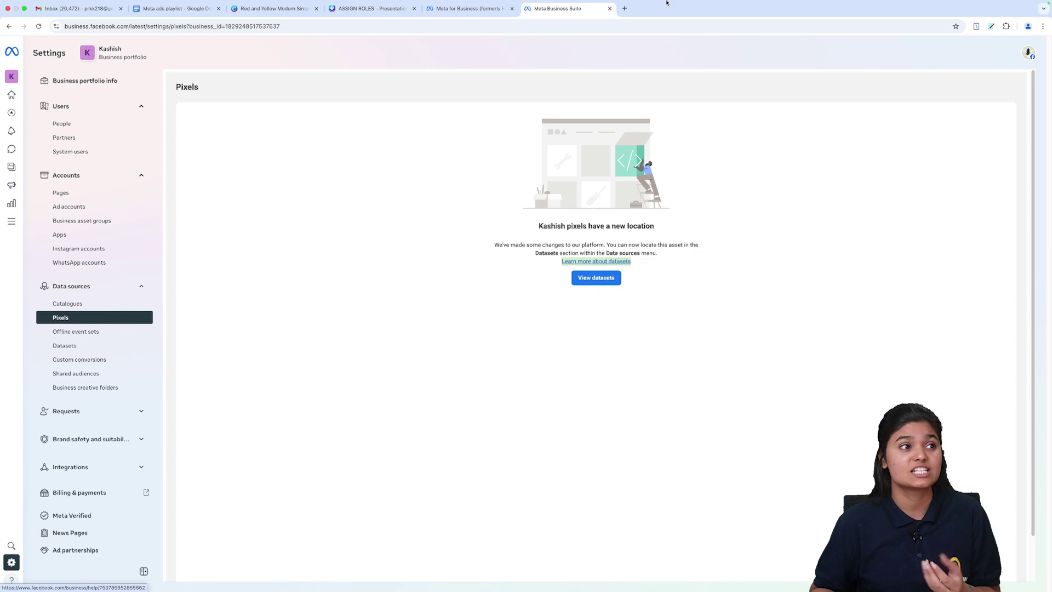
left_click(666, 8)
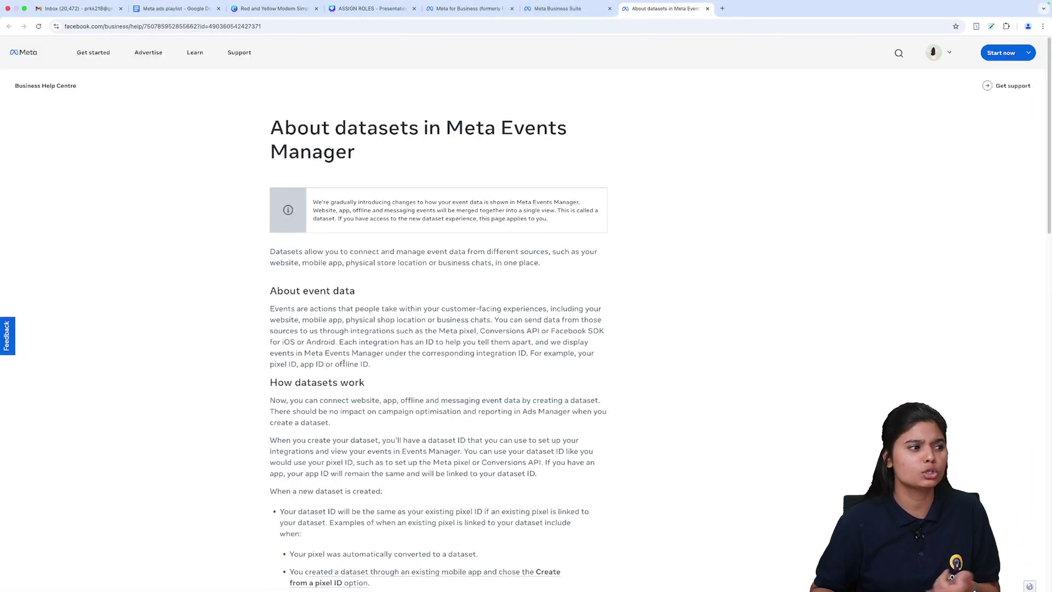
scroll(361, 376, "down", 2)
scroll(512, 229, "down", 3)
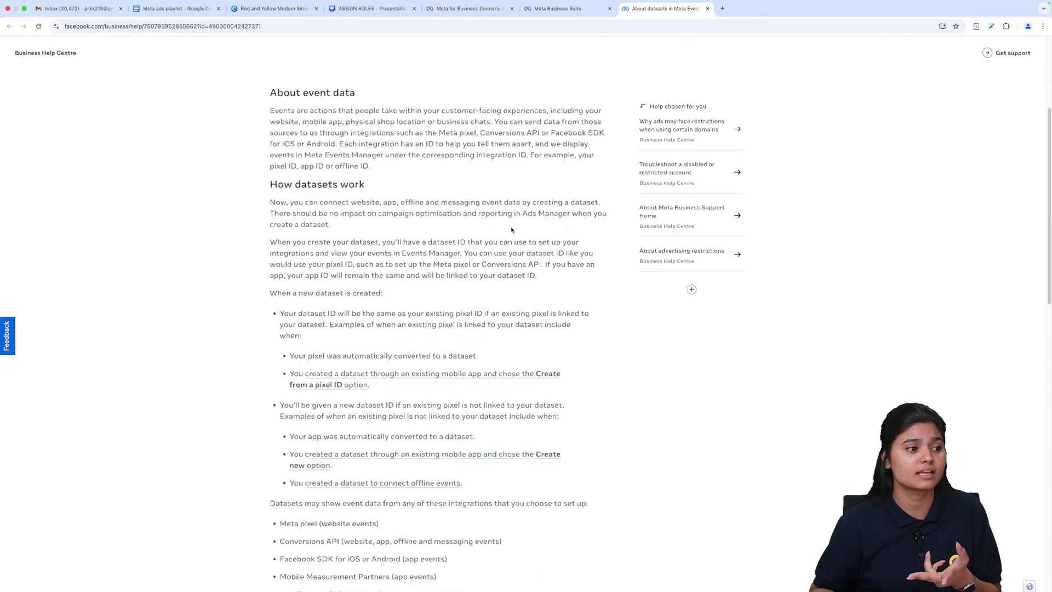
left_click(561, 15)
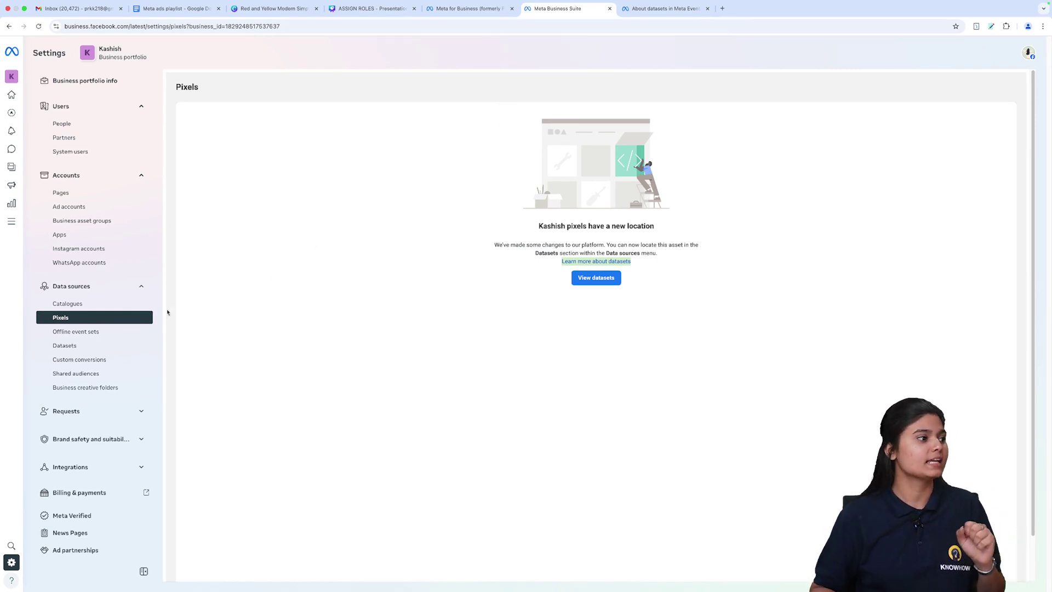
Step: Step through the Offline event sets, Datasets and Custom conversions pages
left_click(99, 331)
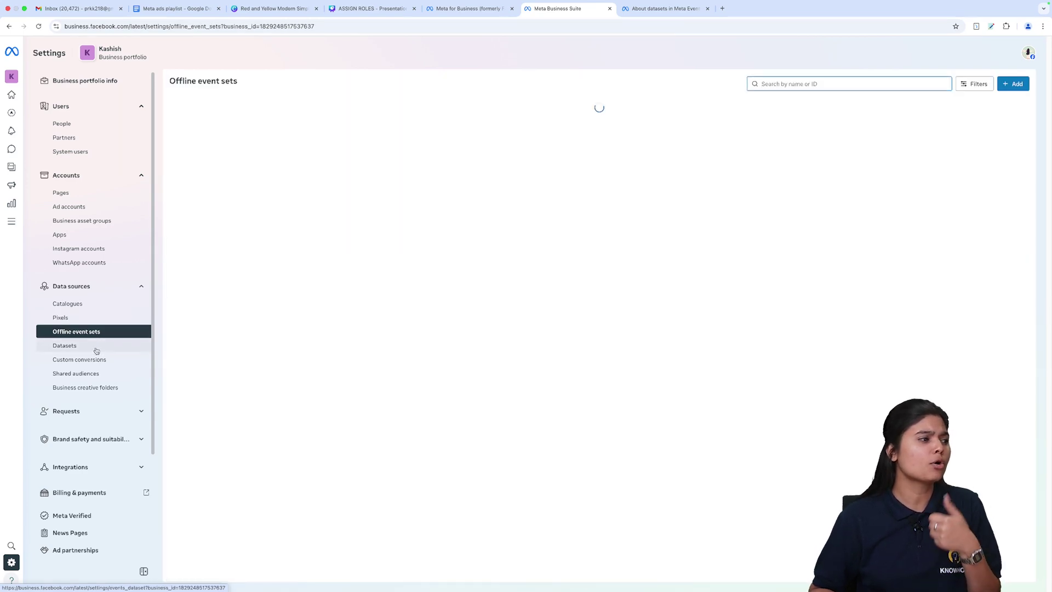
left_click(96, 349)
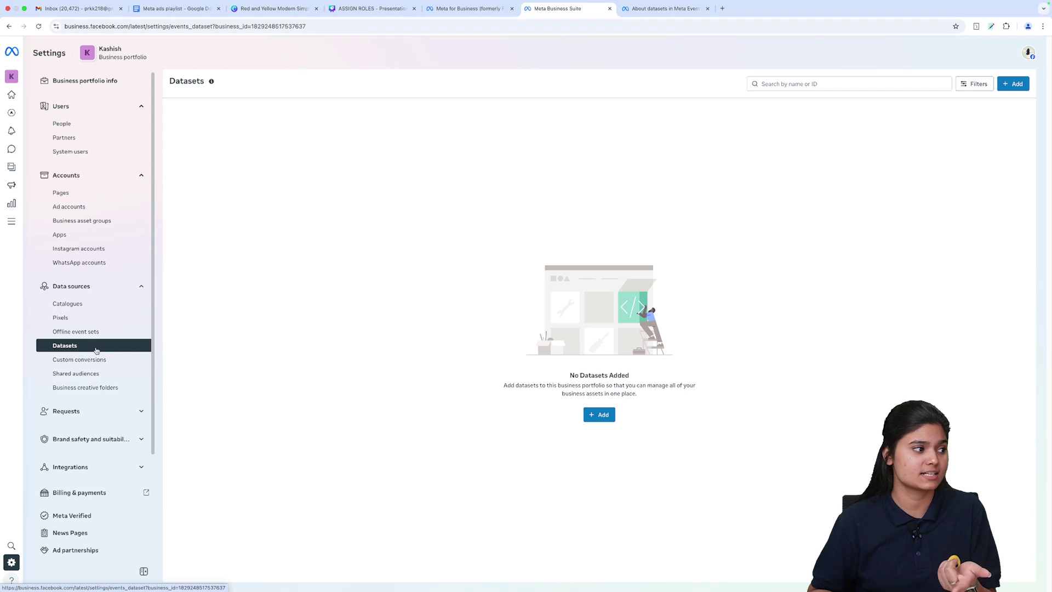
left_click(83, 361)
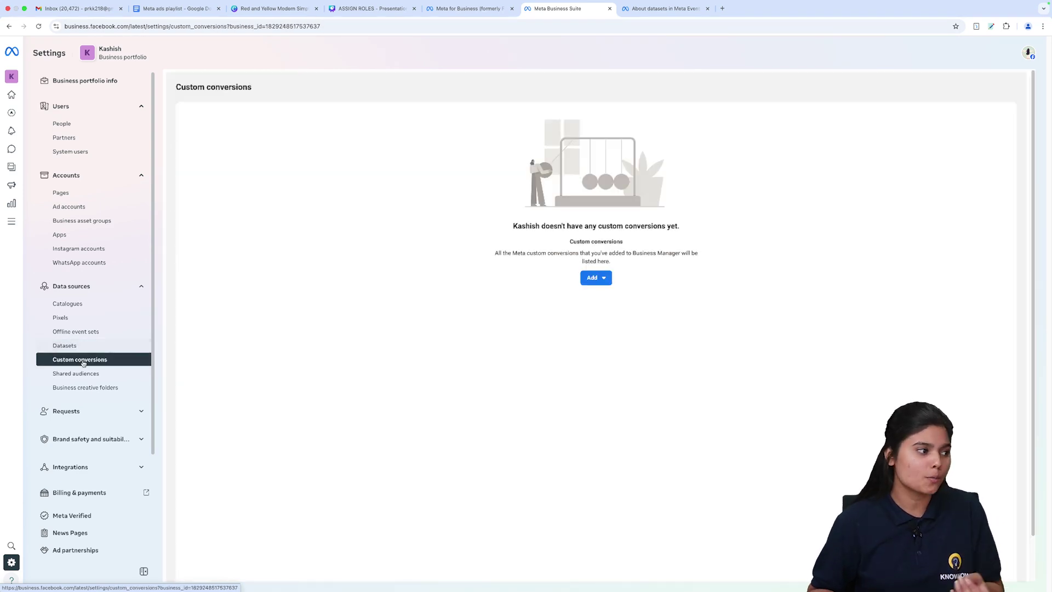
Step: Check Other requests (0 received), open Billing & payments in its own tab, and come back
left_click(89, 415)
left_click(111, 412)
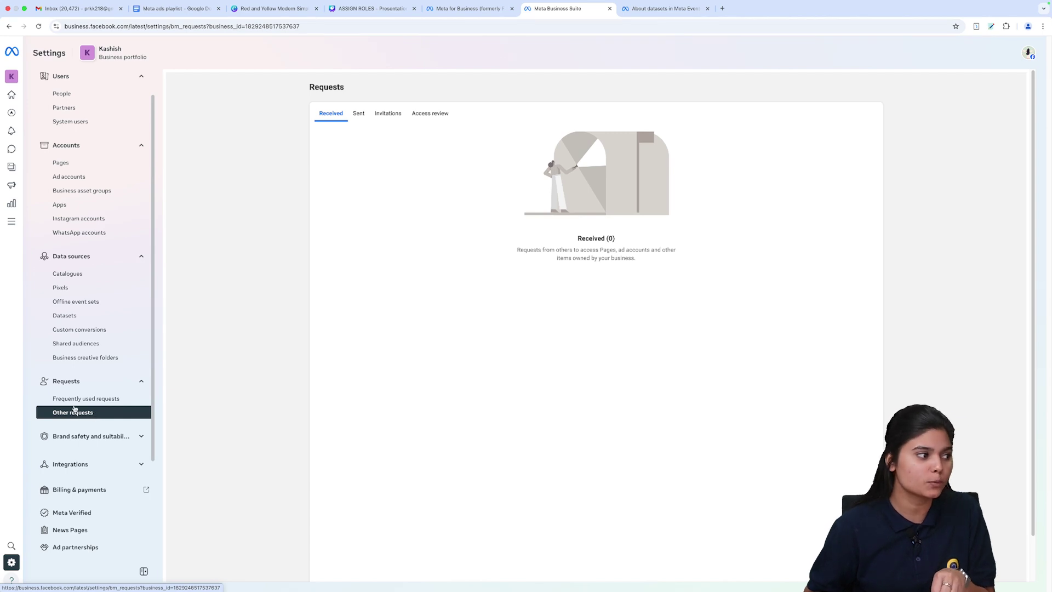
scroll(88, 422, "down", 2)
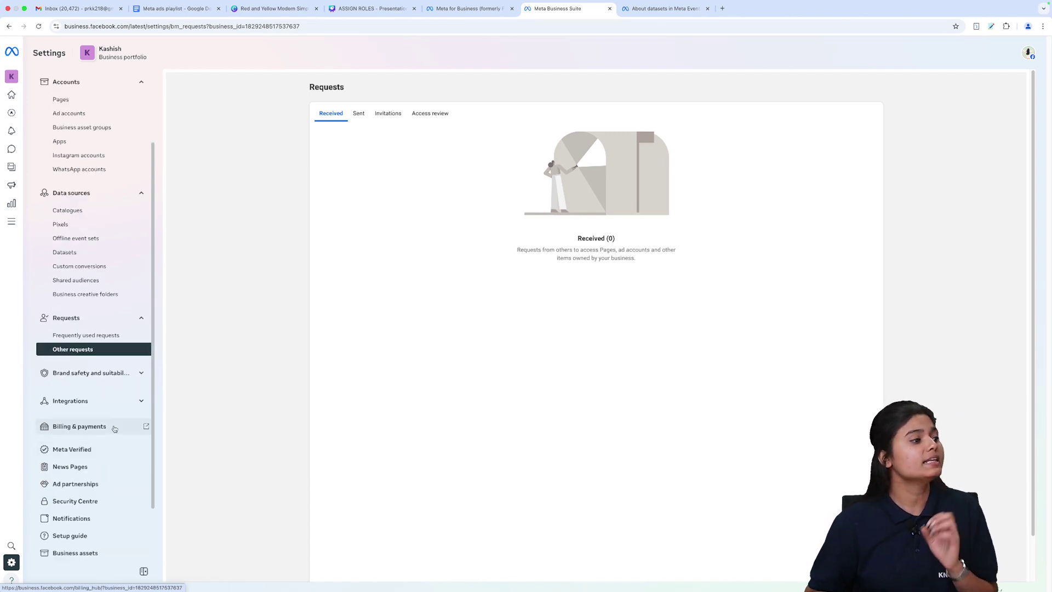
left_click(104, 401)
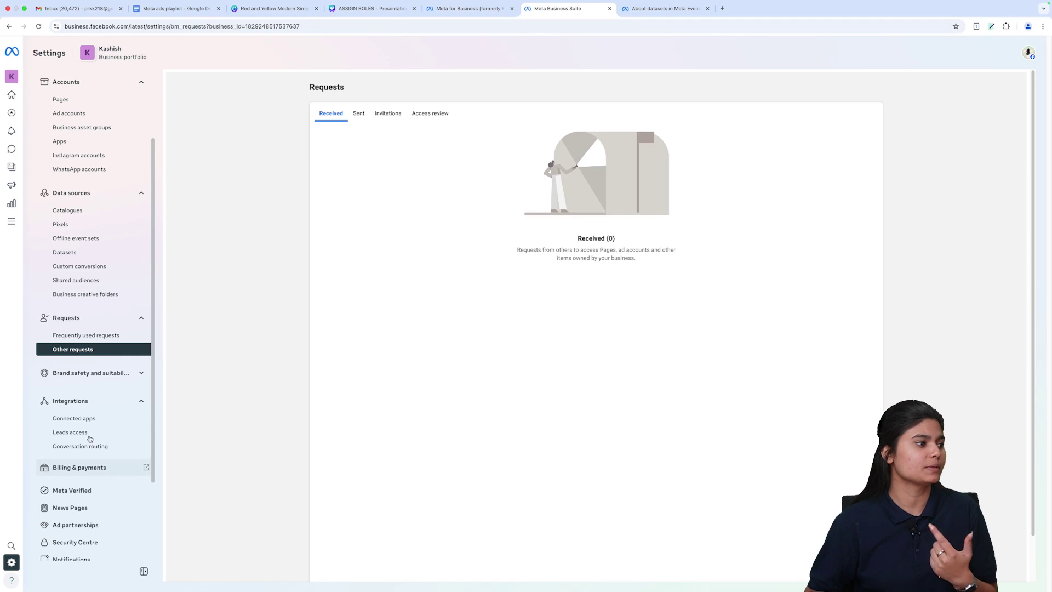
scroll(94, 441, "down", 1)
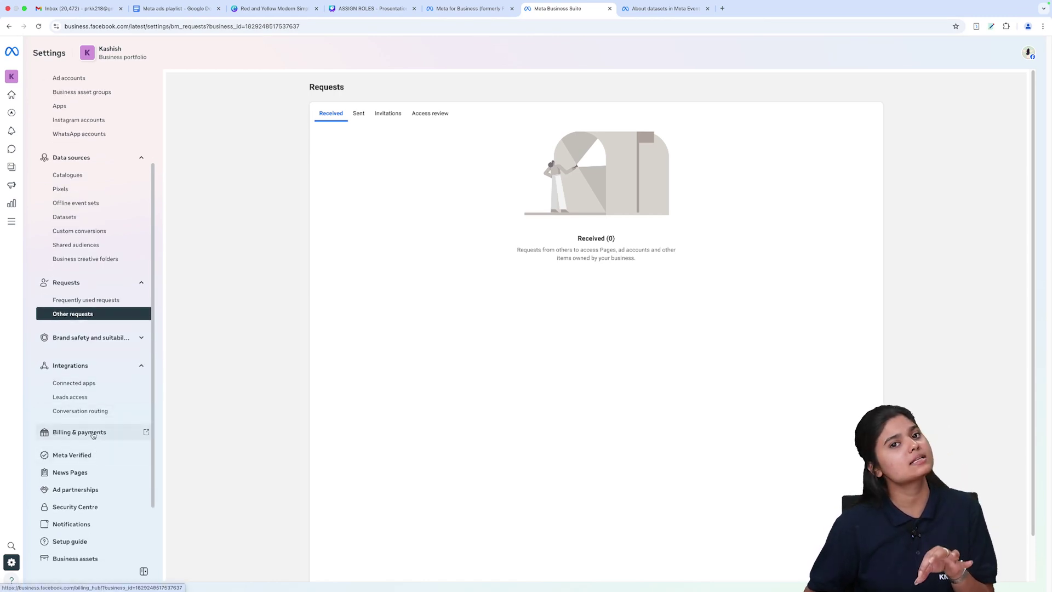
left_click(93, 433)
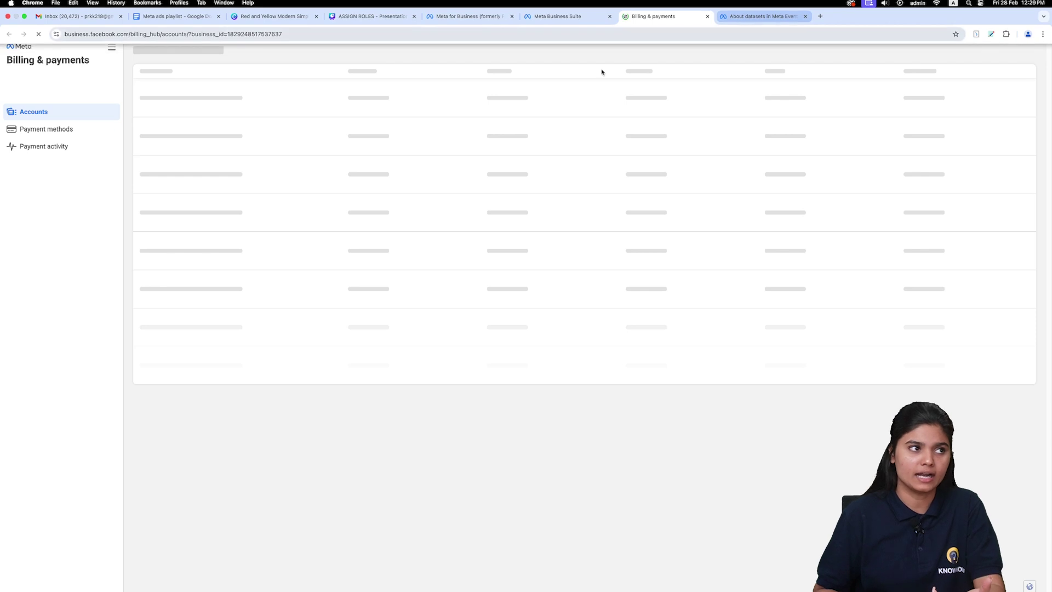
left_click(575, 12)
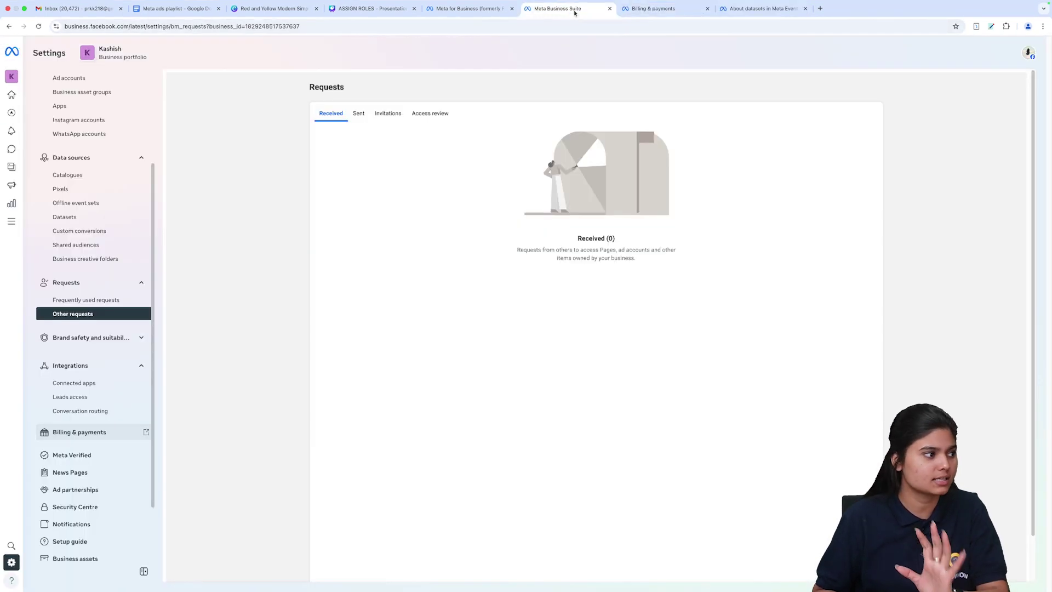